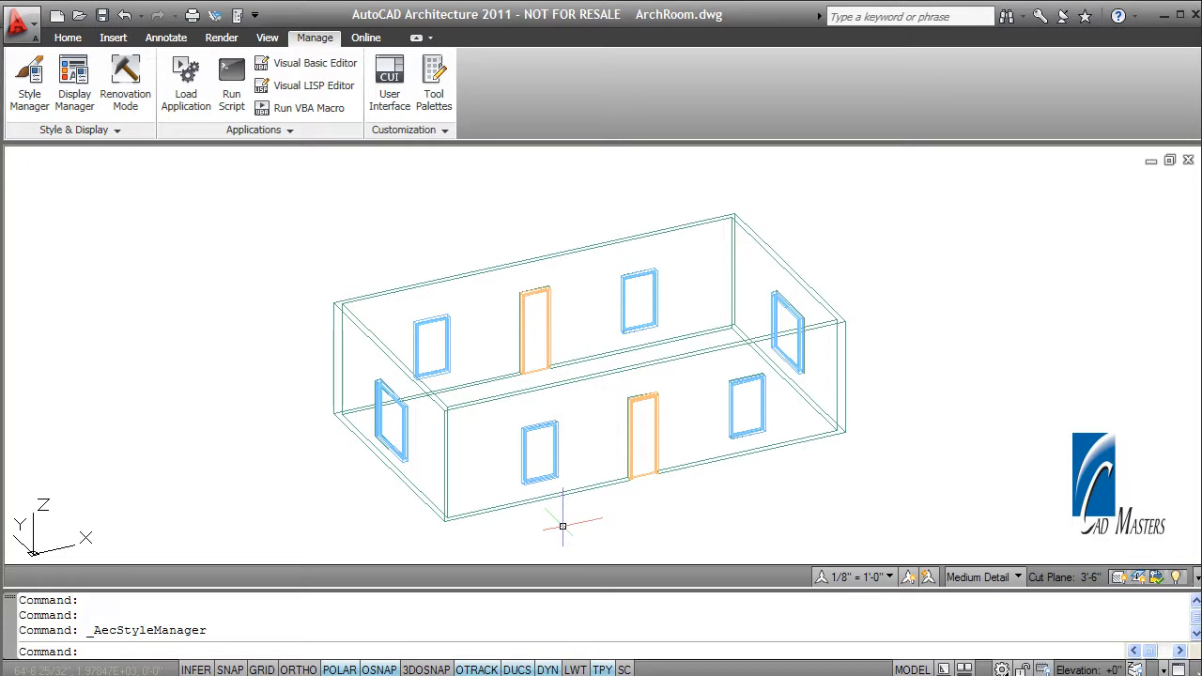
scroll(543, 336, "up", 1)
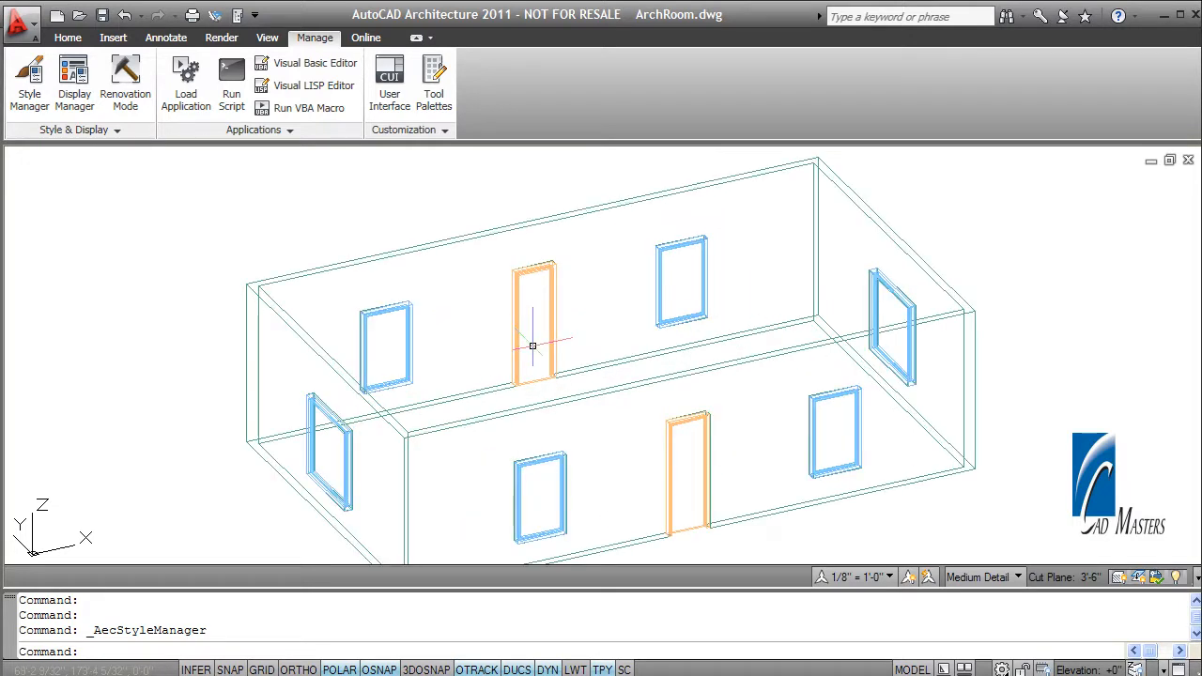
- Orbit the zoomed-in room model slightly to see its doors and windows at a new angle
mouse_move(488, 355)
middle_mouse_down("shift")
mouse_move(611, 385)
mouse_move(495, 374)
mouse_move(467, 353)
middle_mouse_up("shift")
type("navvcube")
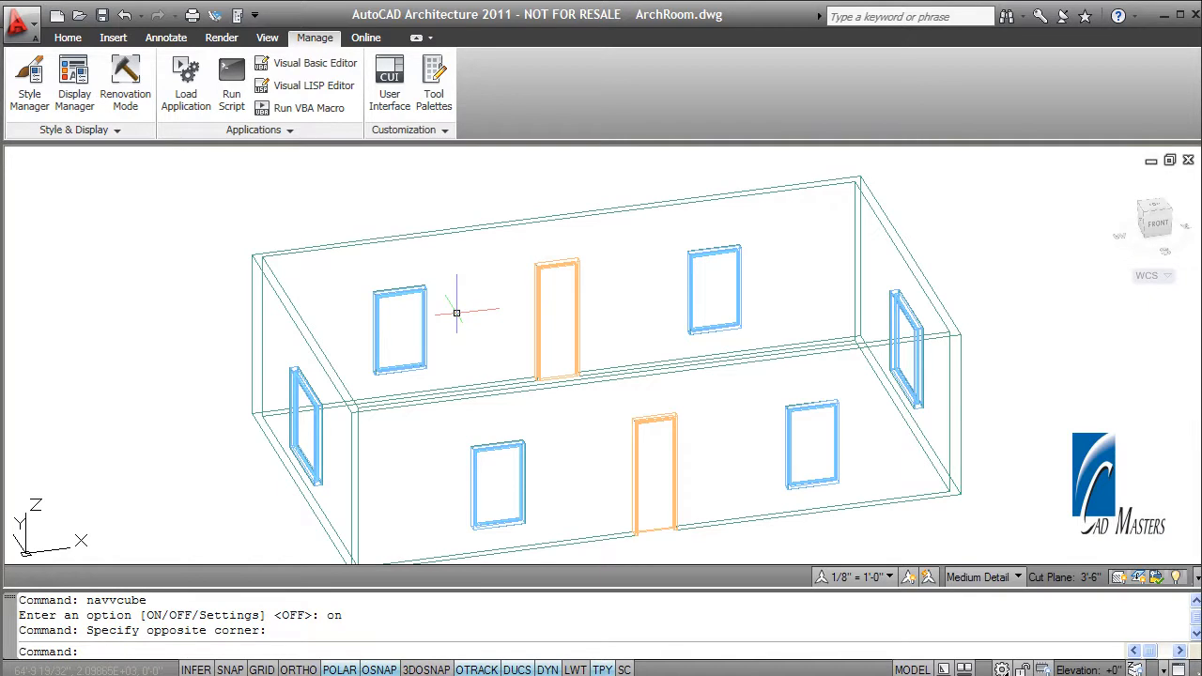
type("plan")
key("Return")
key("Return")
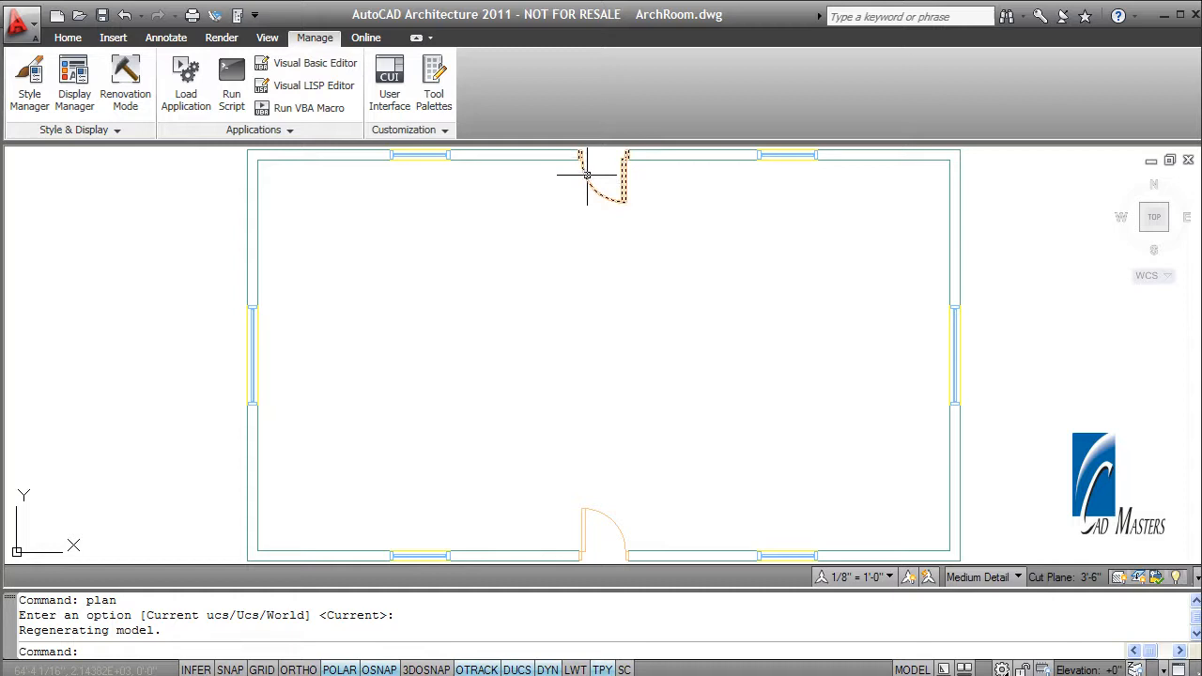
middle_click_drag(597, 193, 612, 280)
scroll(612, 279, "up", 3)
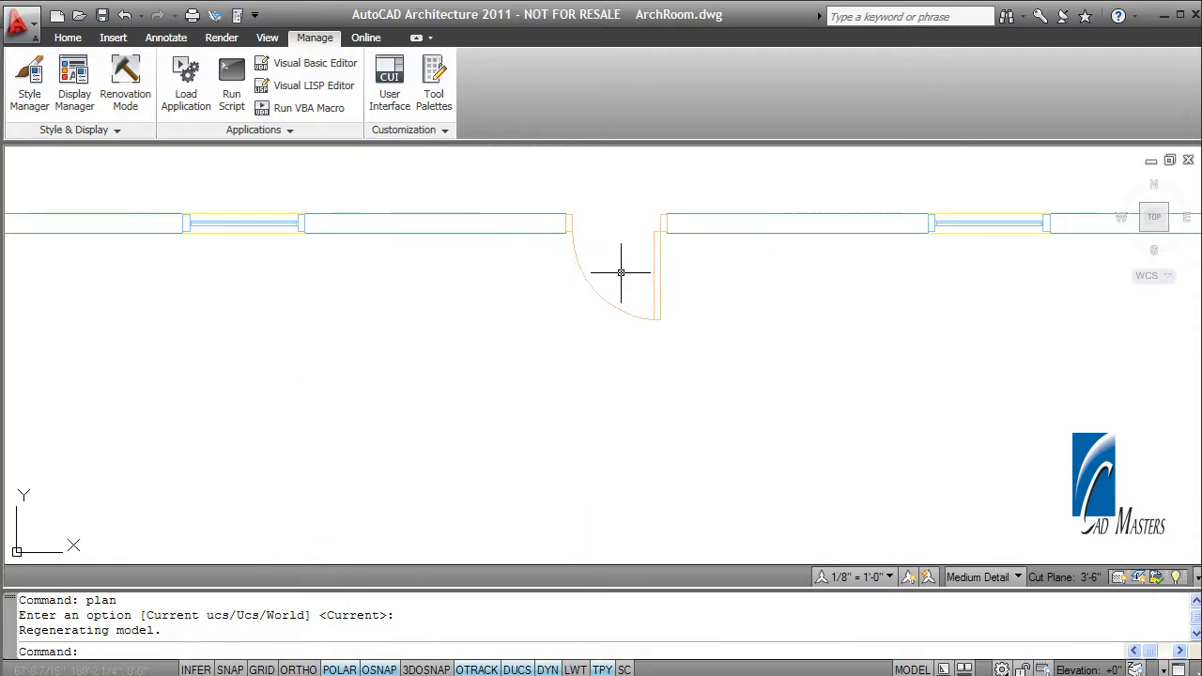
scroll(646, 305, "down", 3)
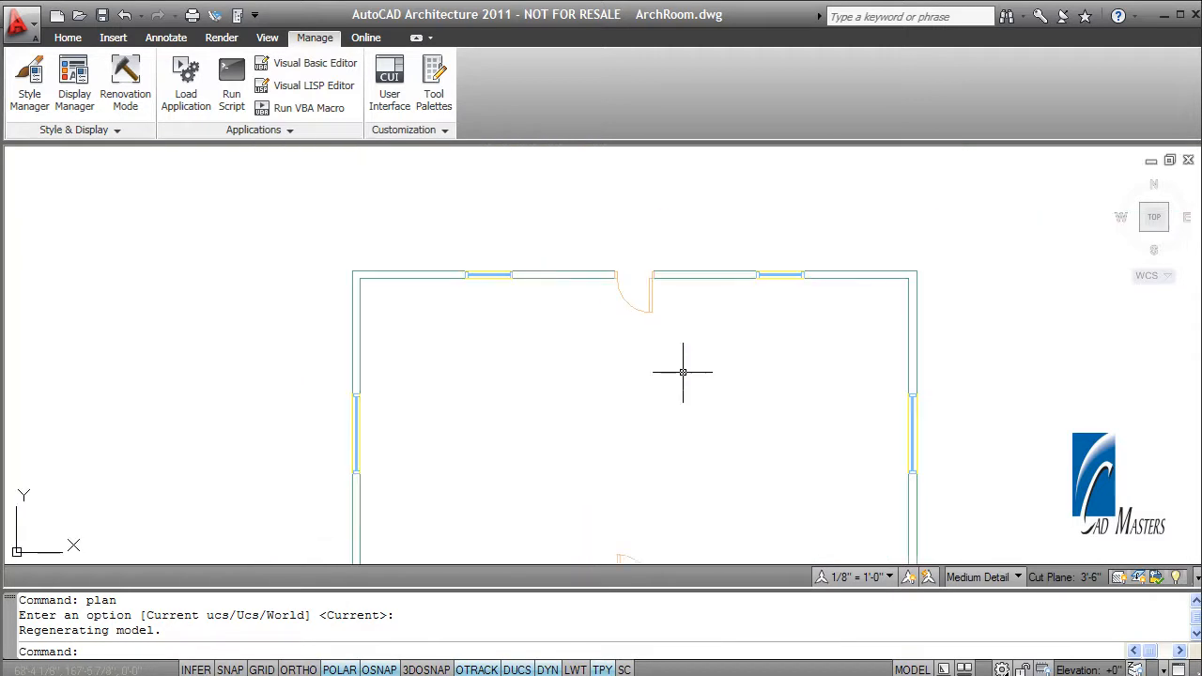
middle_click_drag(682, 371, 711, 261, "shift")
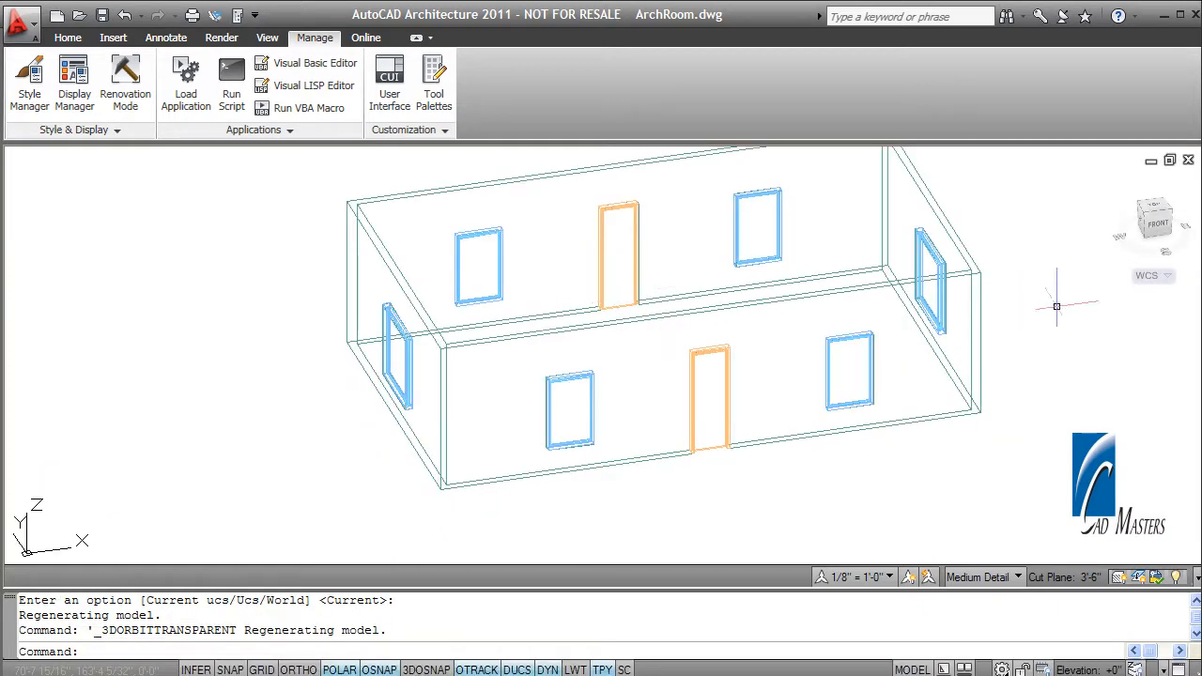
middle_click_drag(1108, 282, 1043, 234, "shift")
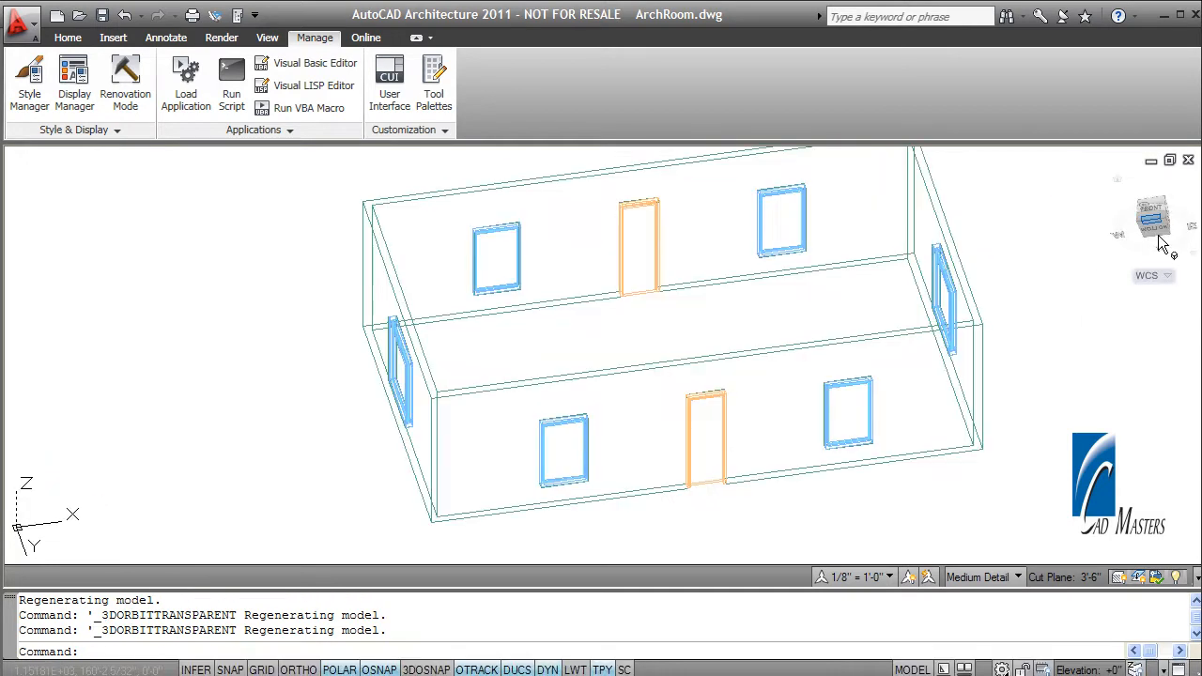
- Show the room plan from the Bottom view using the ViewCube
left_click(1161, 235)
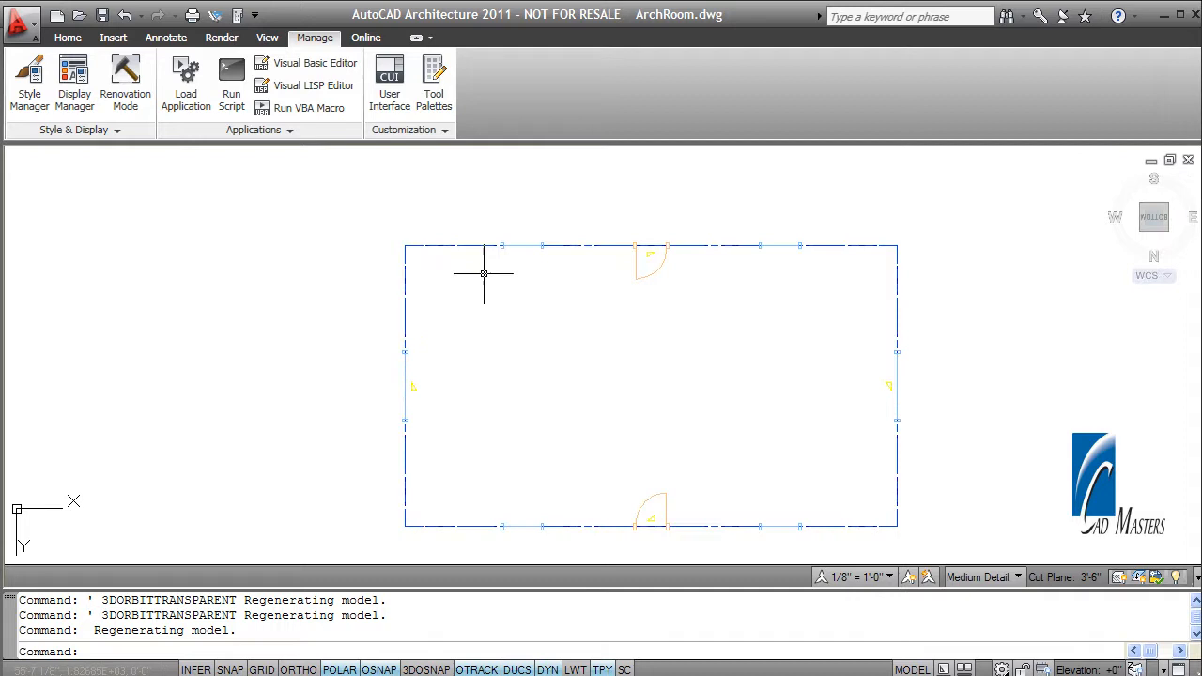
scroll(484, 282, "up", 1)
scroll(484, 273, "up", 2)
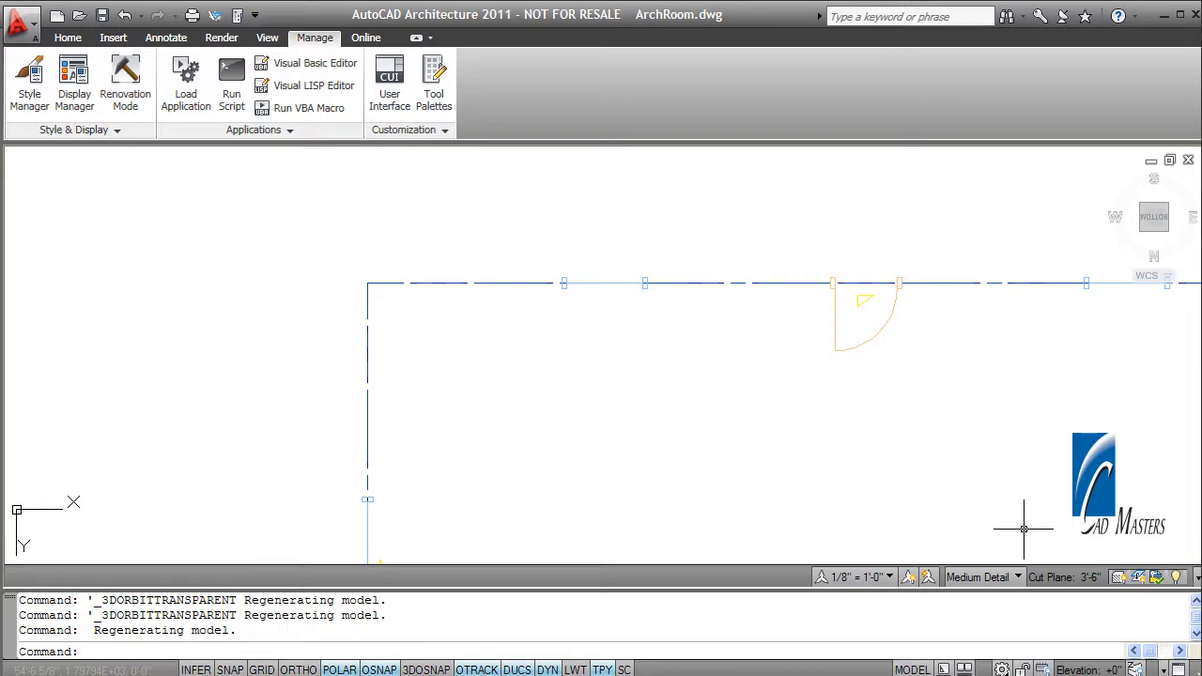
- Switch the display configuration to Plan Only, orbit, then return to top plan view with PLAN
left_click(1018, 577)
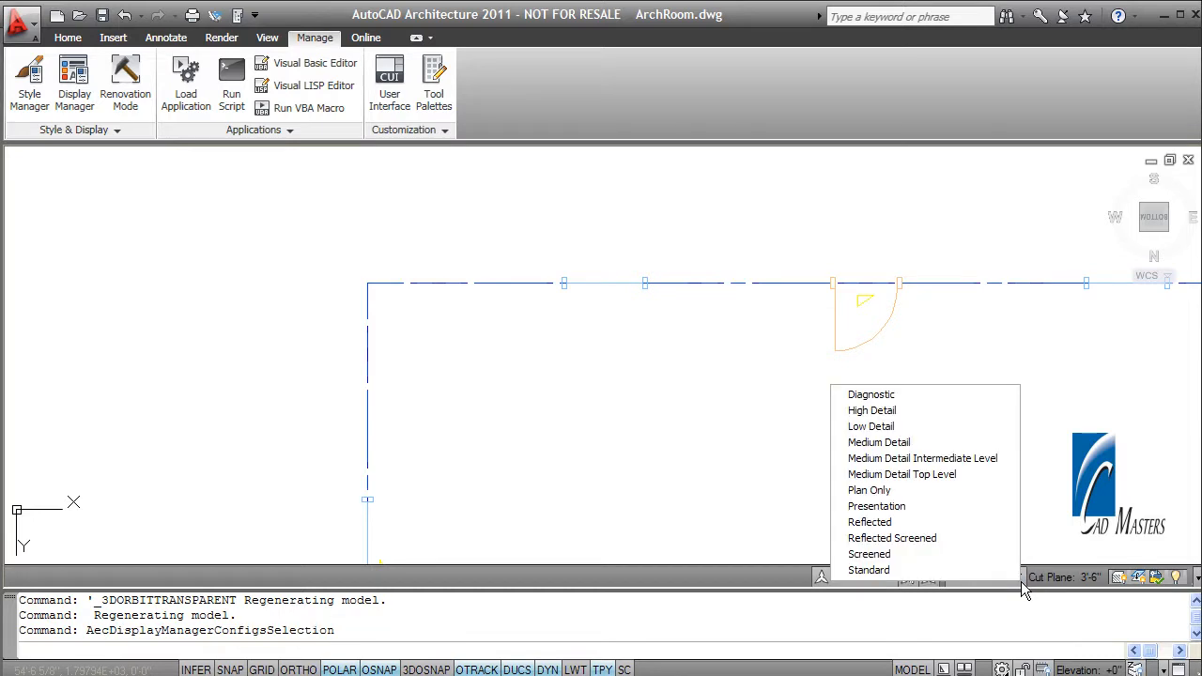
left_click(935, 492)
scroll(777, 451, "down", 2)
scroll(770, 442, "up", 1)
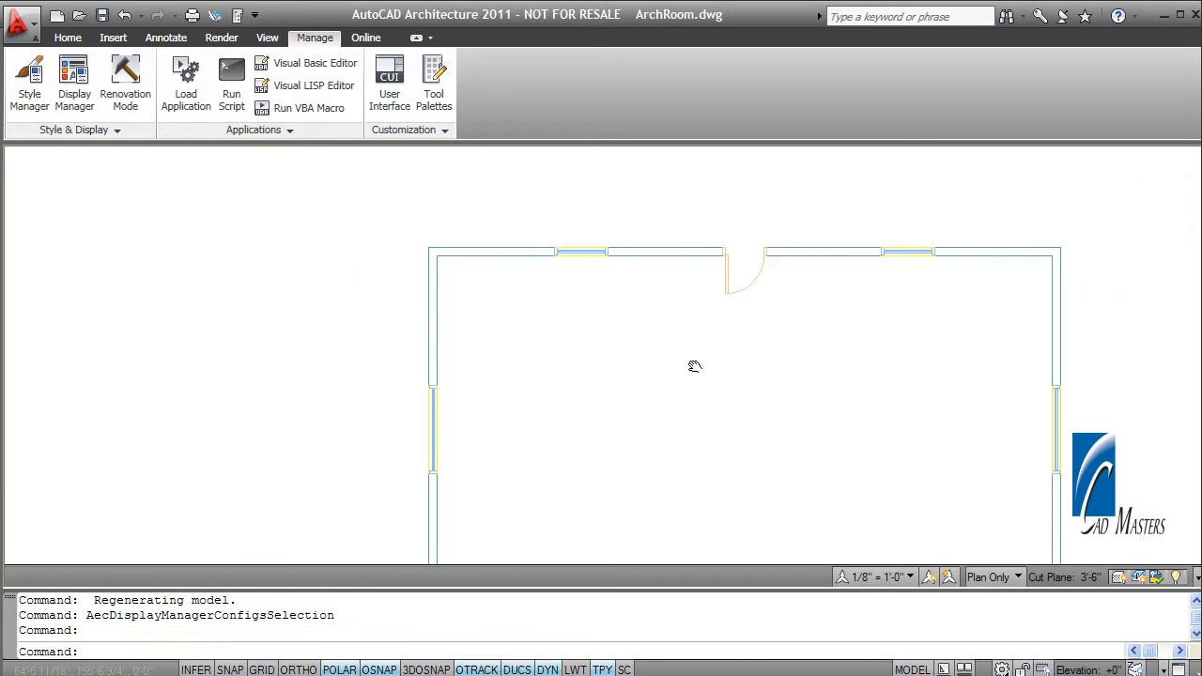
scroll(694, 366, "down", 1)
scroll(659, 322, "down", 1)
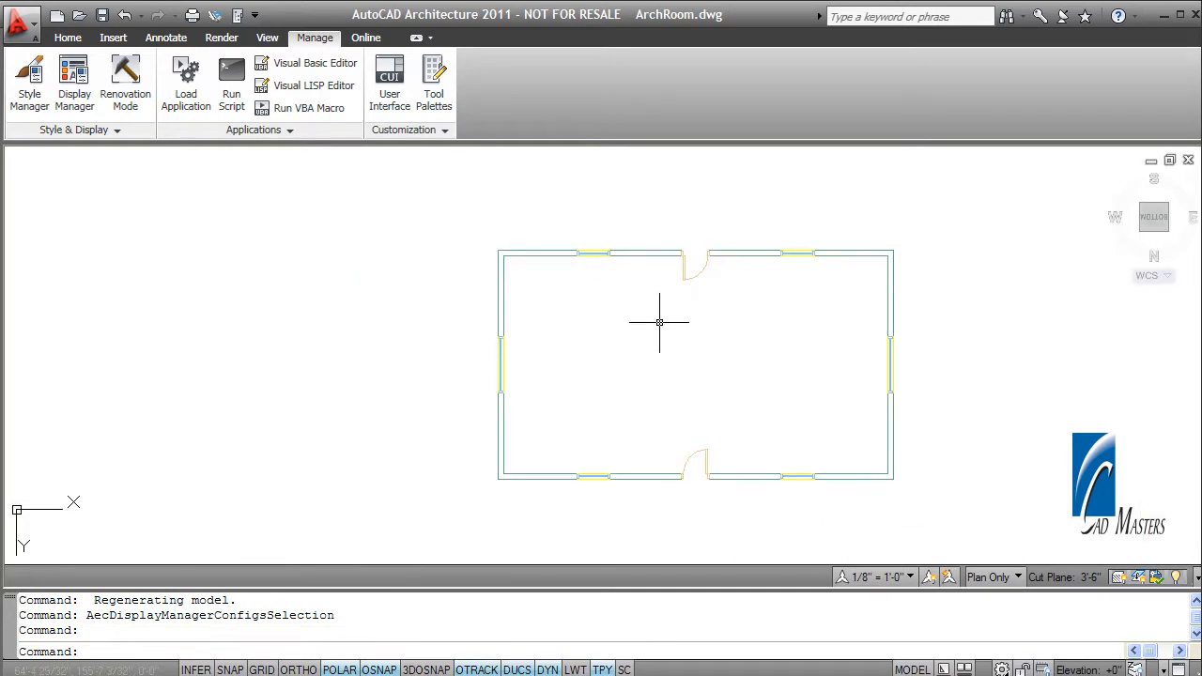
middle_click_drag(703, 323, 577, 462, "shift")
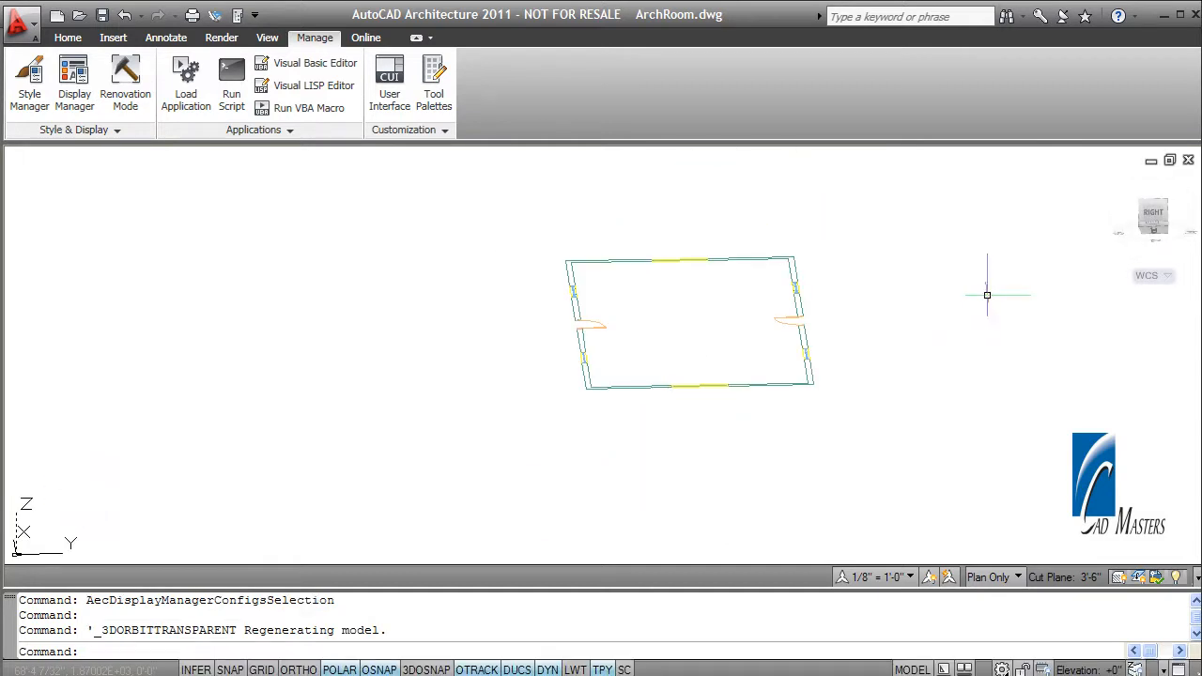
type("p")
type("lan")
key("Return")
key("Return")
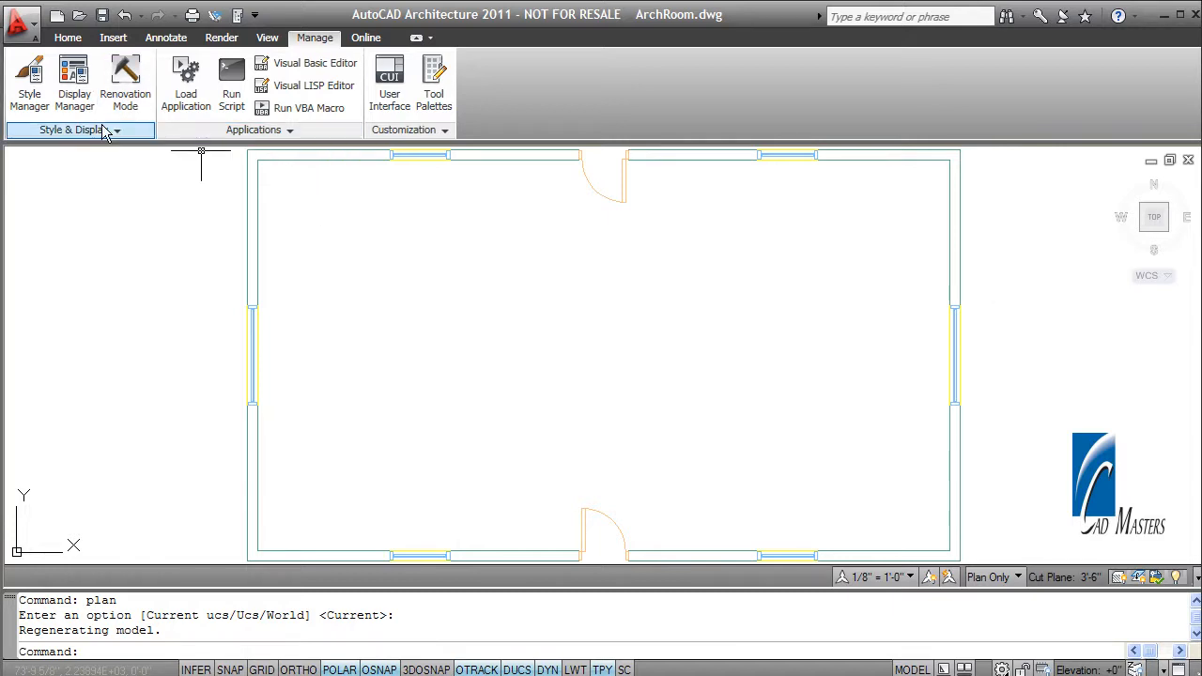
- Show the Standard configuration's view directions: Top to Plan, sides to Section_Elev, Default to Model
left_click(74, 84)
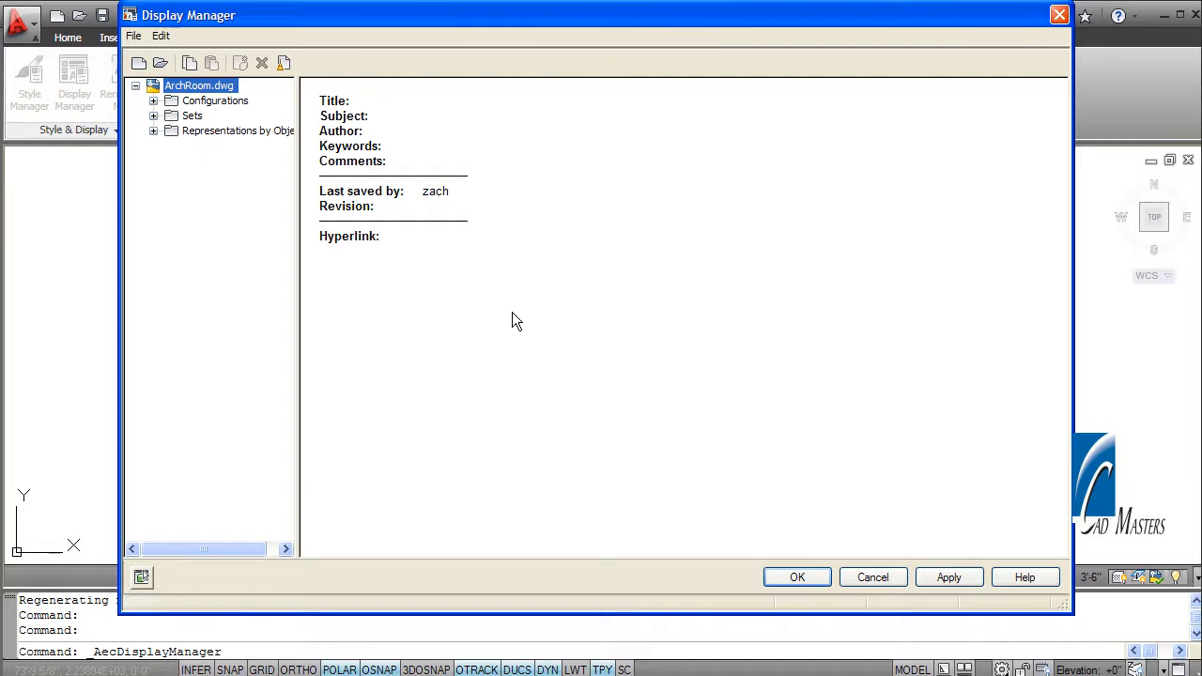
left_click(153, 101)
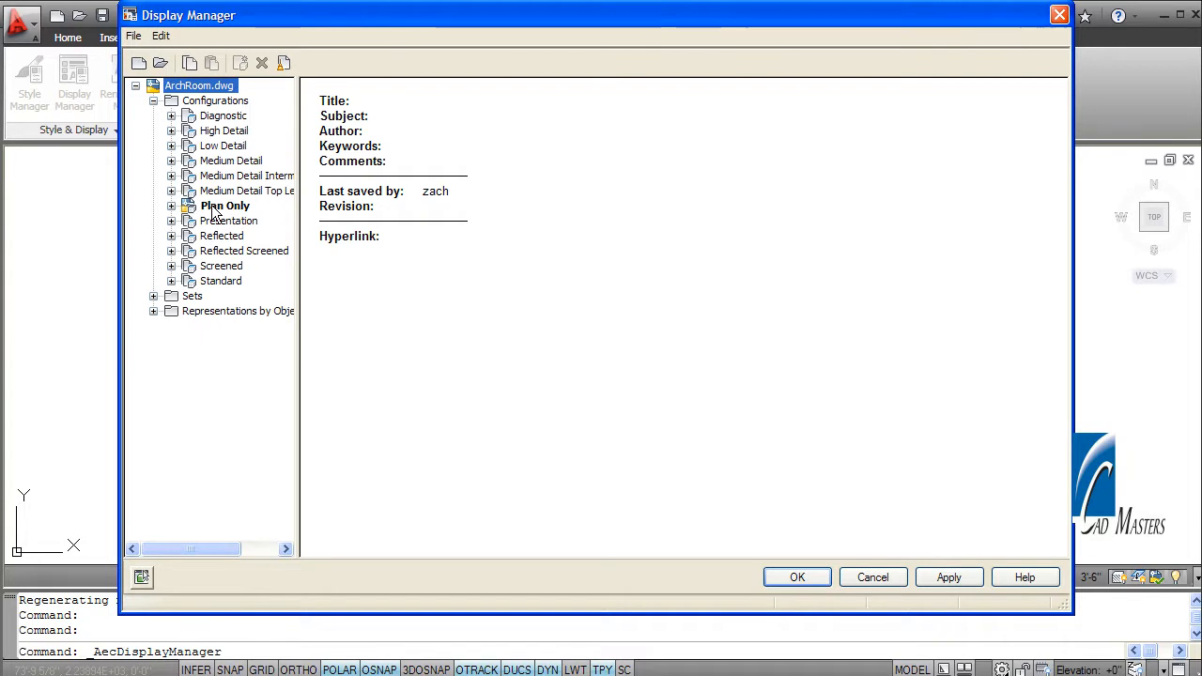
left_click(221, 280)
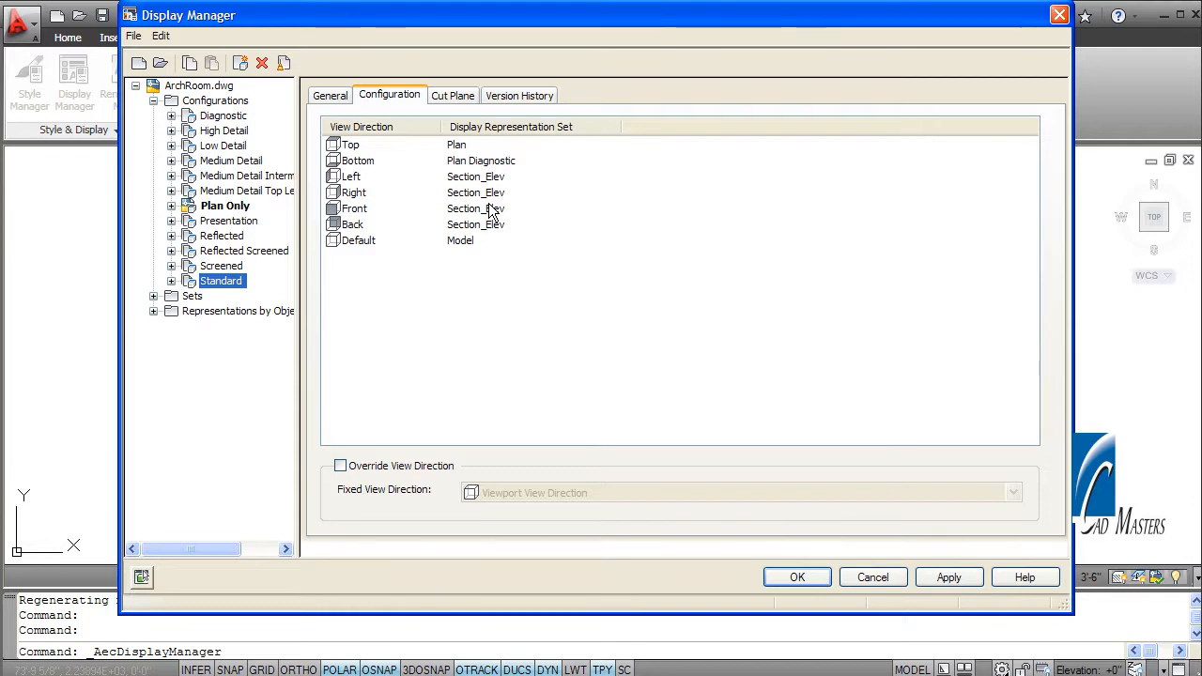
left_click(367, 242)
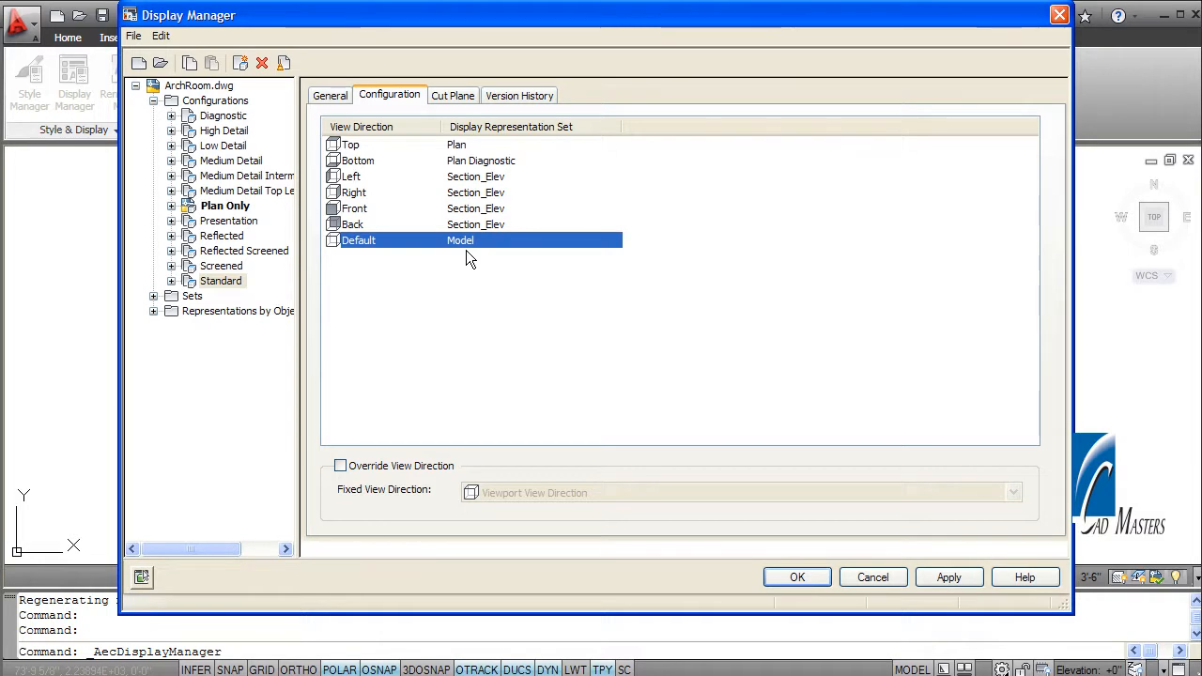
- Show the Plan set's representation-control grid and mark the Wall object's row
double_click(215, 100)
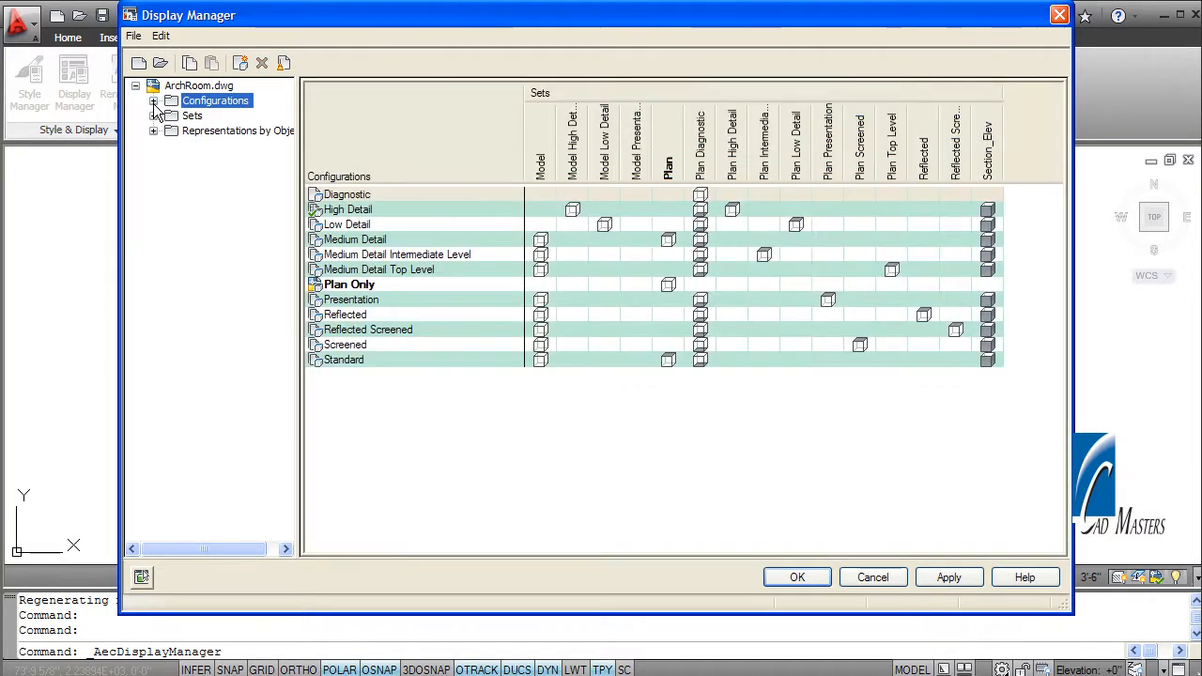
left_click(153, 116)
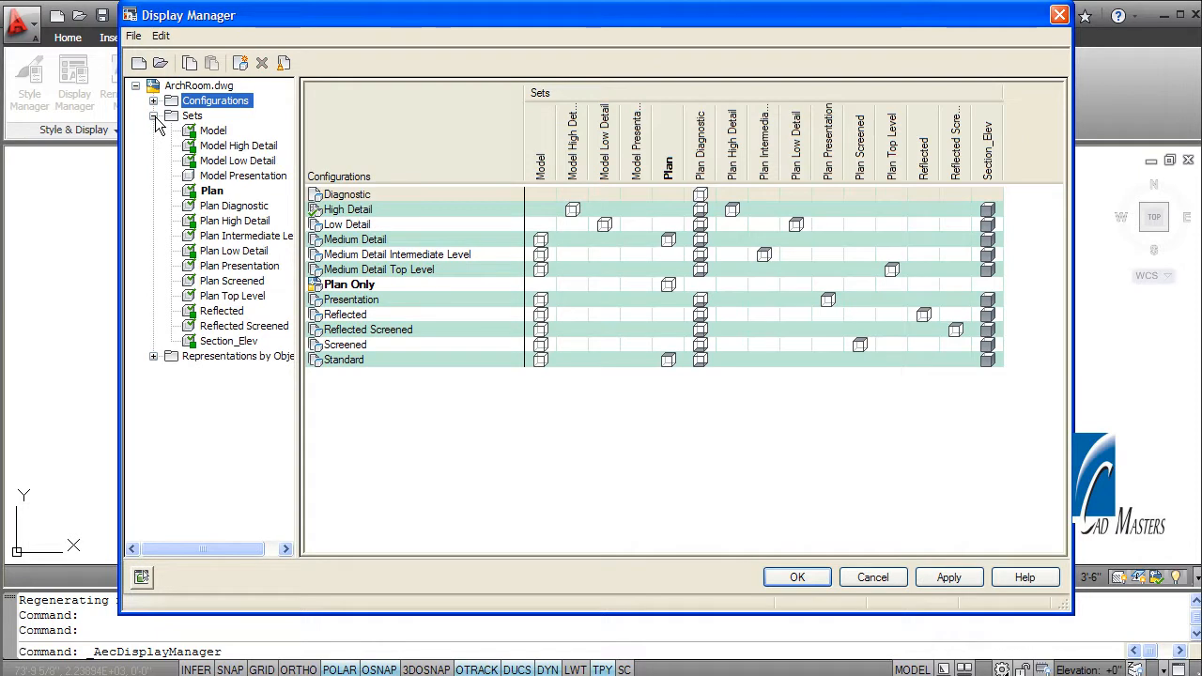
left_click(213, 191)
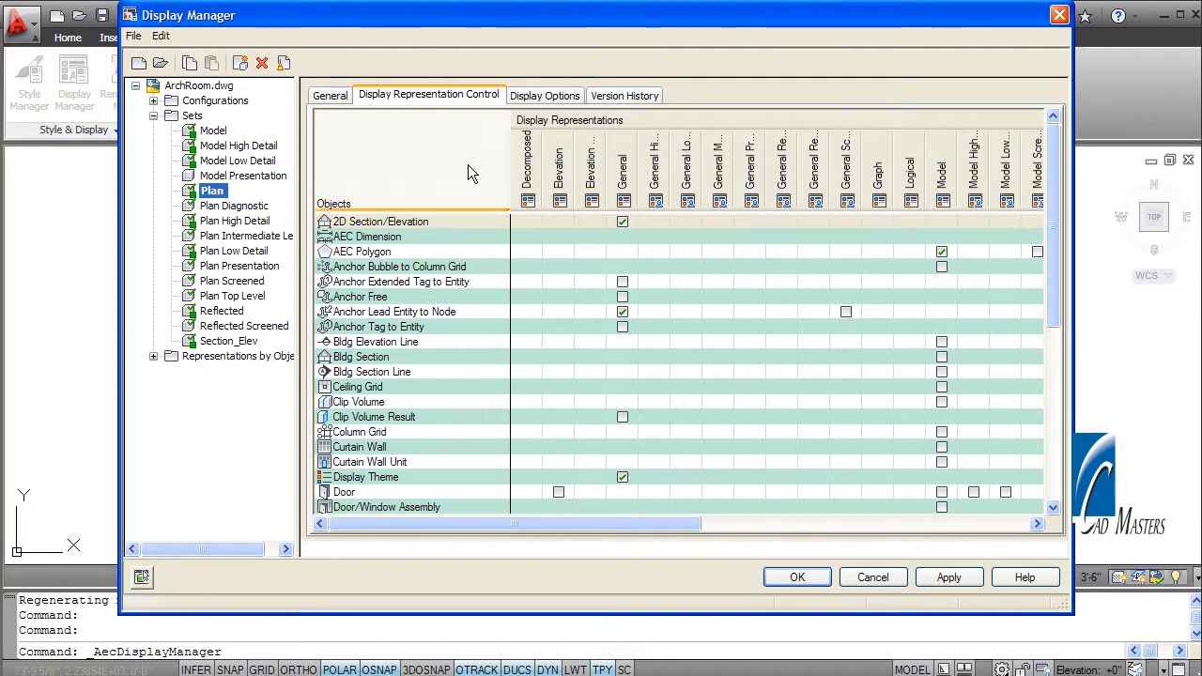
left_click_drag(1052, 216, 1039, 346)
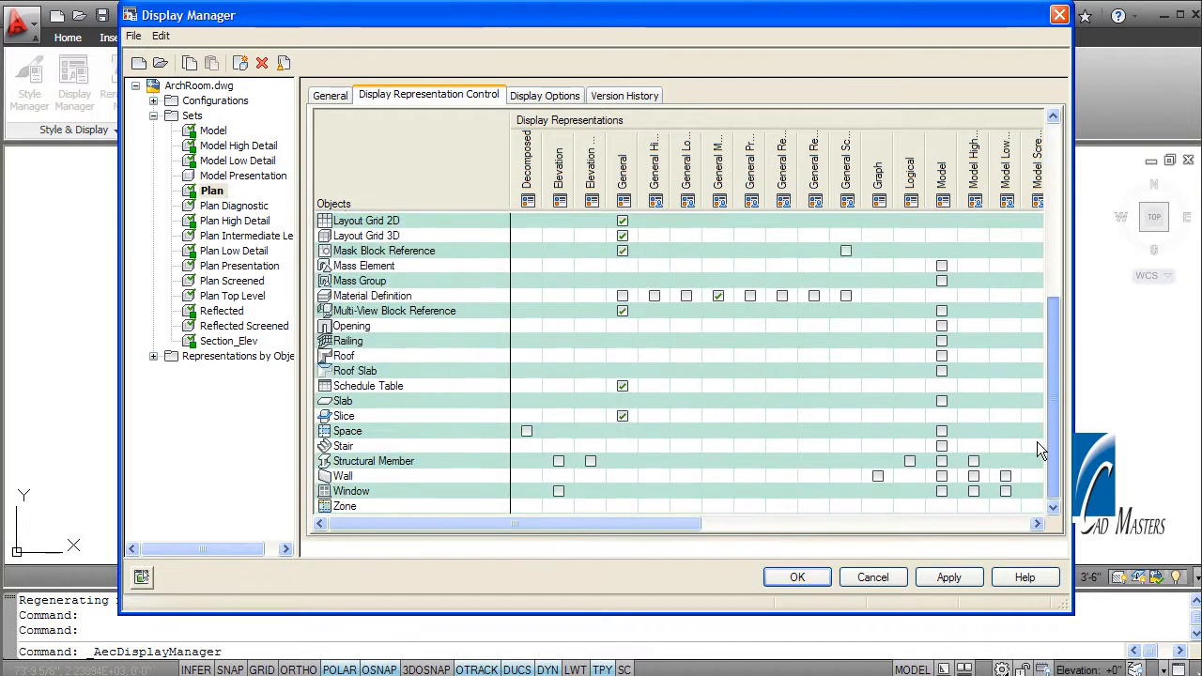
left_click(340, 476)
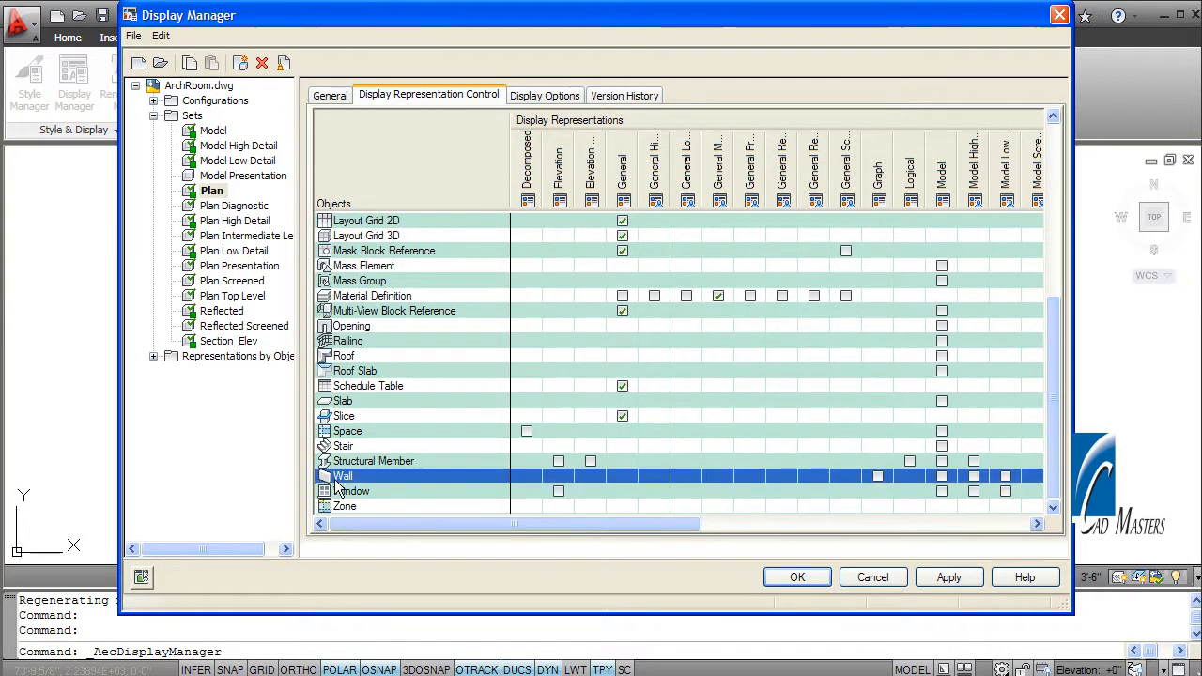
left_click(492, 526)
left_click_drag(492, 526, 542, 526)
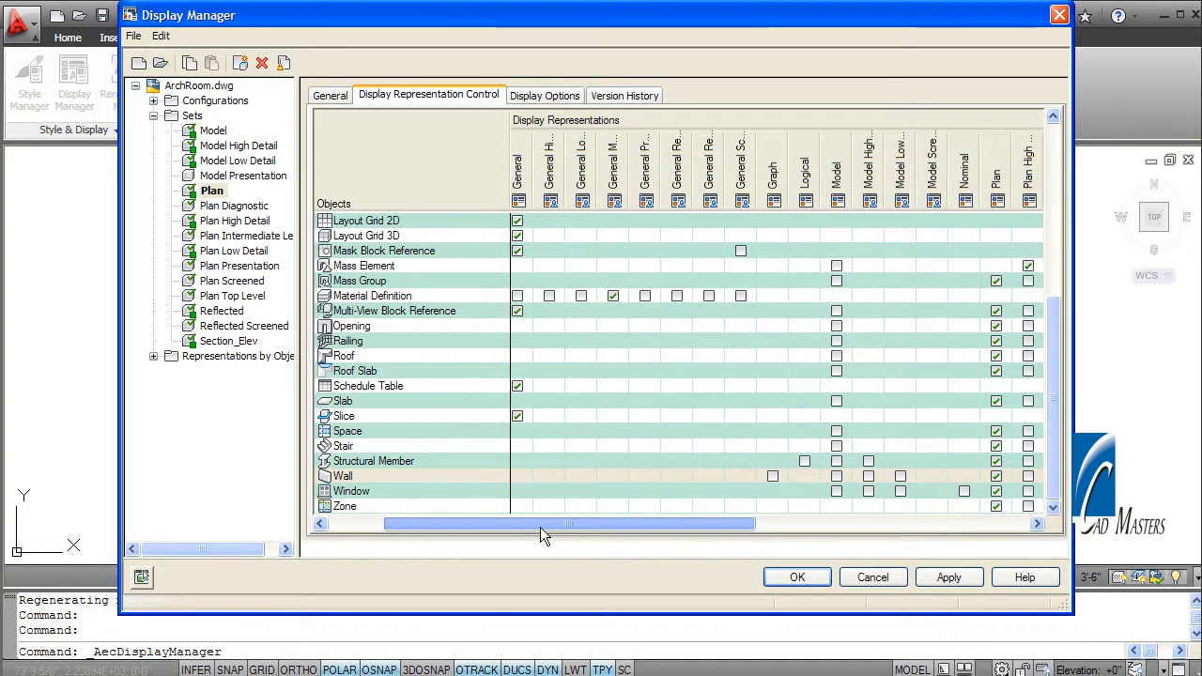
left_click_drag(539, 527, 614, 527)
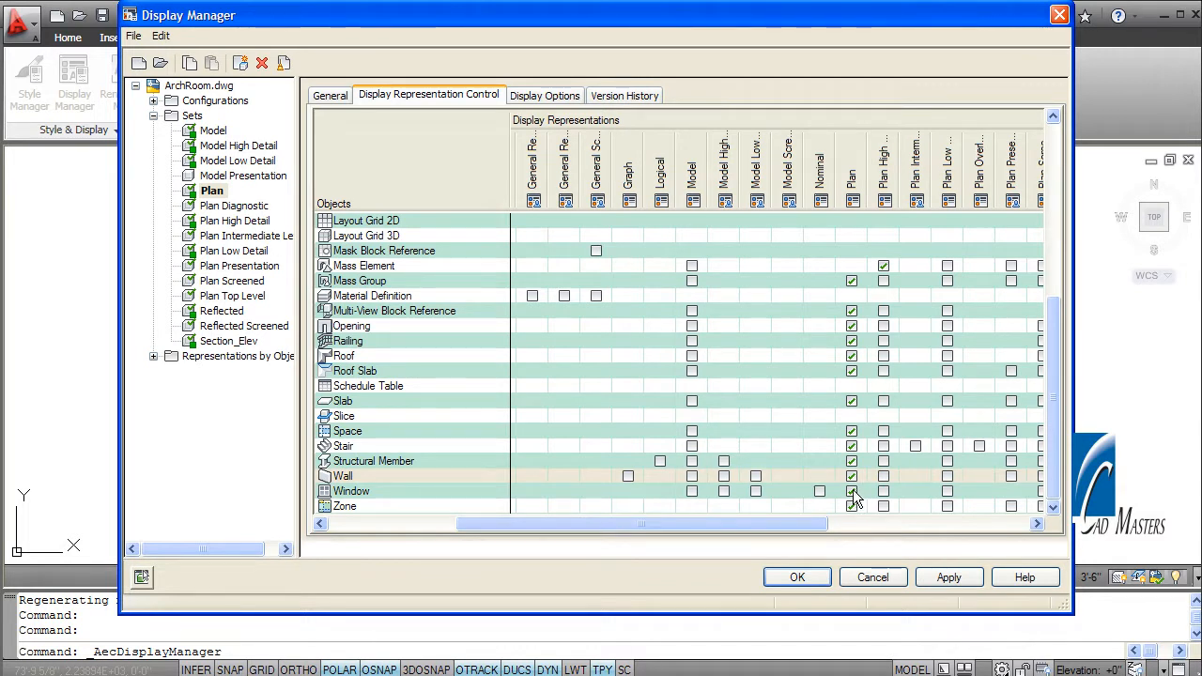
left_click_drag(792, 524, 919, 524)
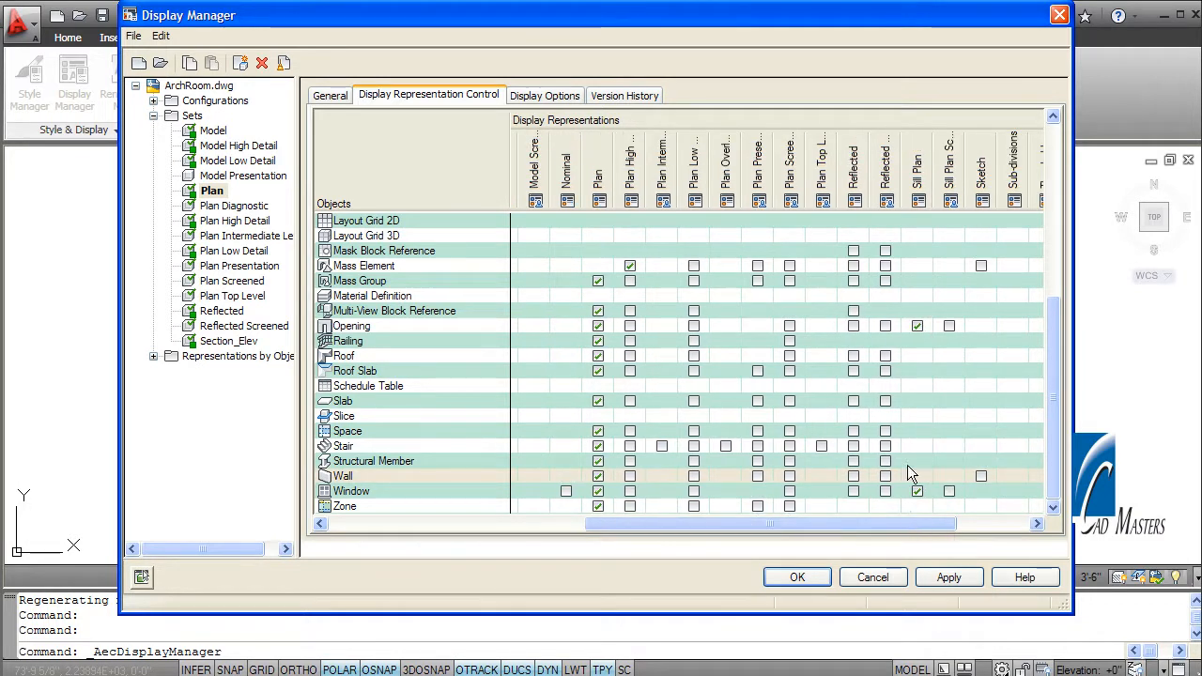
- Toggle the windows' Sill Plan representation off and on, then show the Model set's grid
left_click(917, 491)
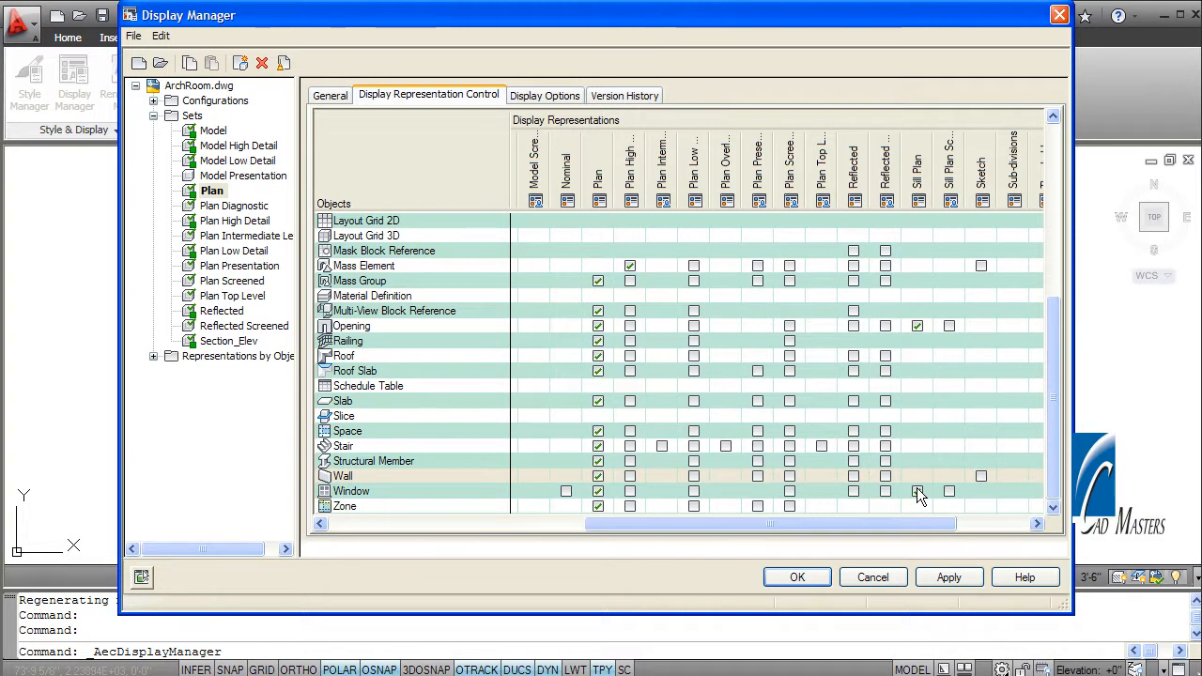
left_click(916, 492)
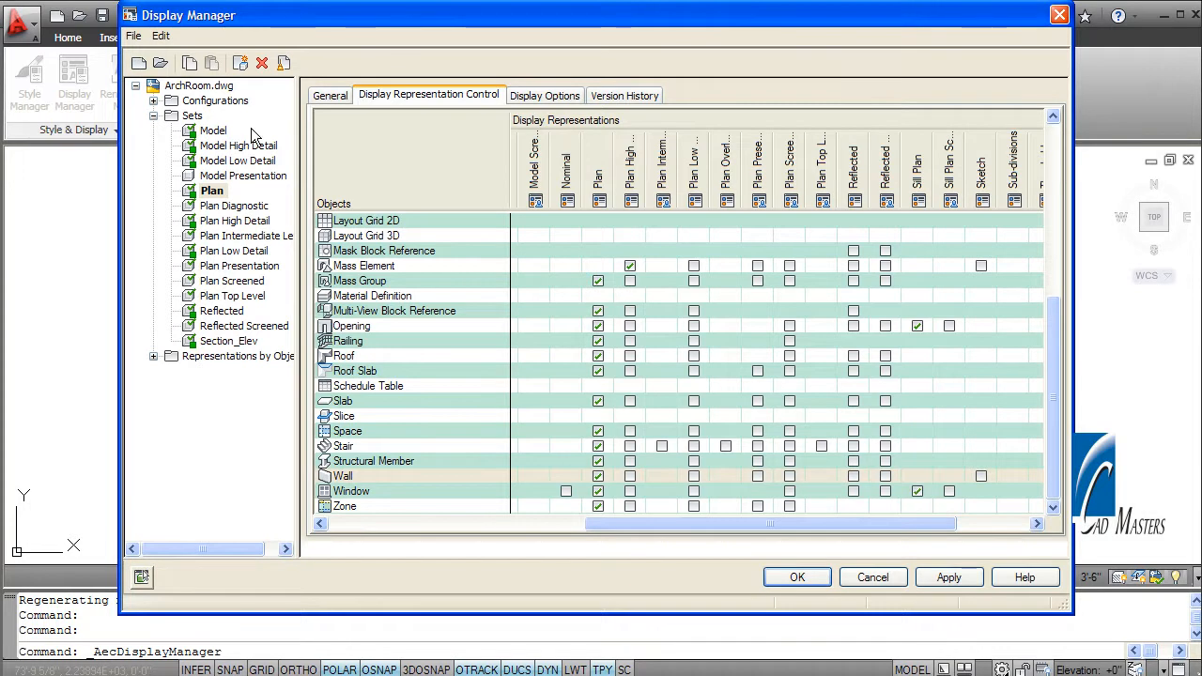
left_click(213, 131)
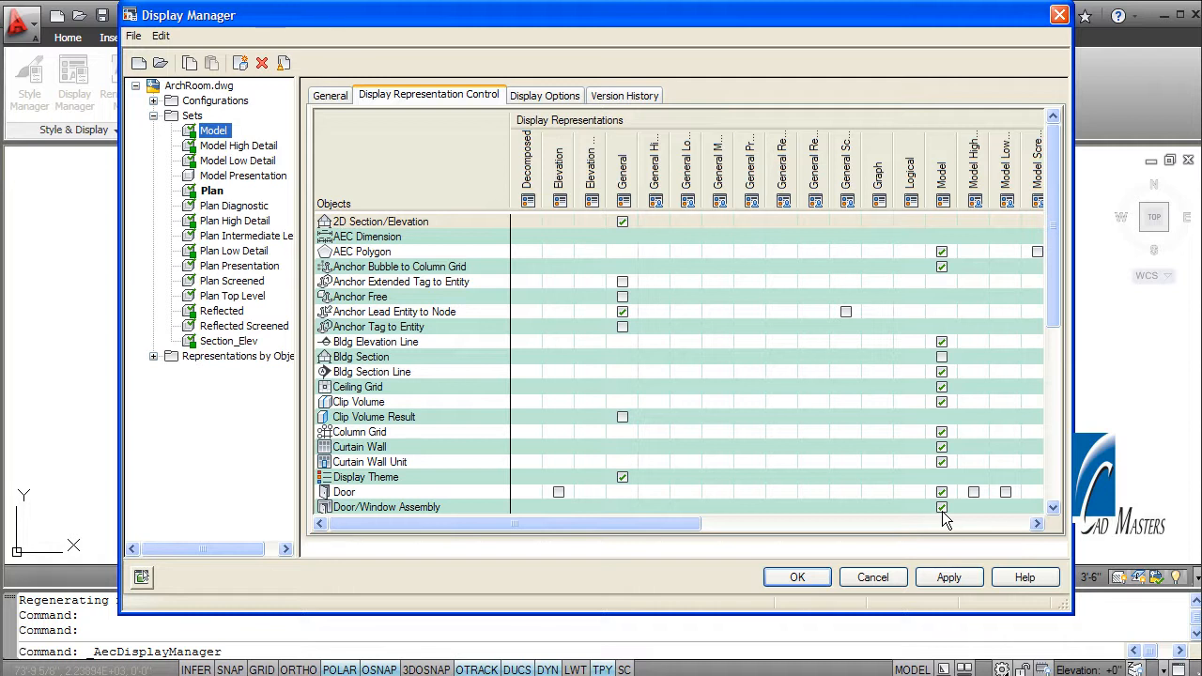
- Under Representations by Object, select Wall to show its representations against every display set
left_click(172, 115)
left_click(154, 130)
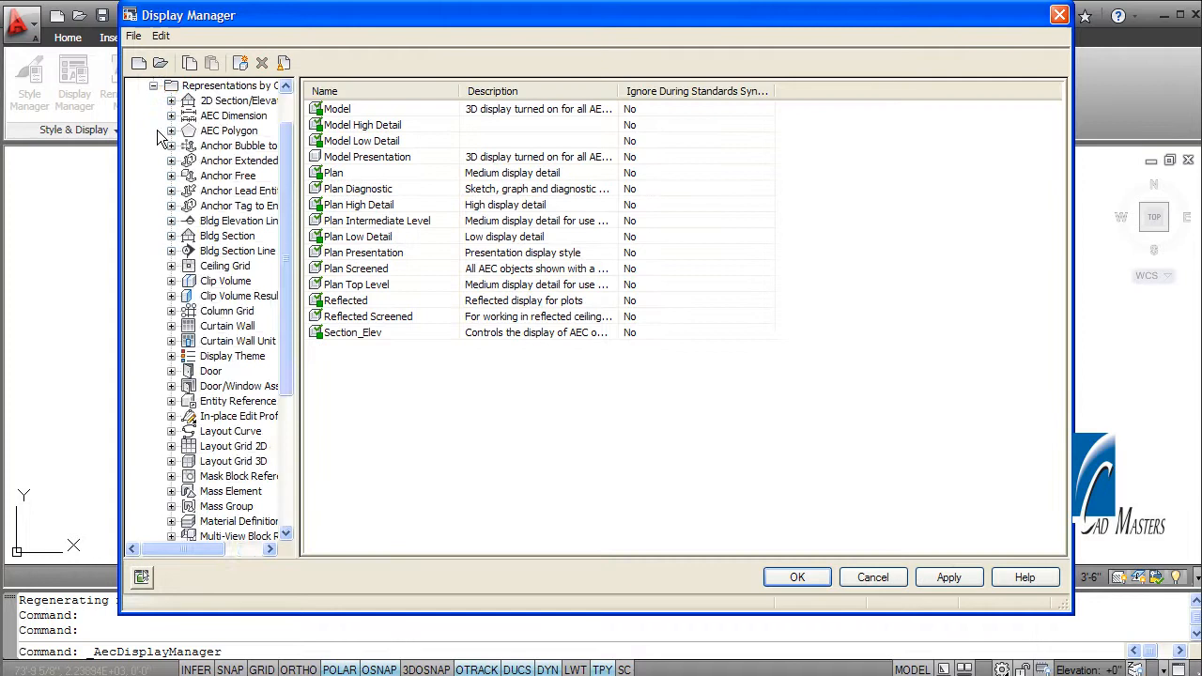
left_click_drag(288, 166, 292, 326)
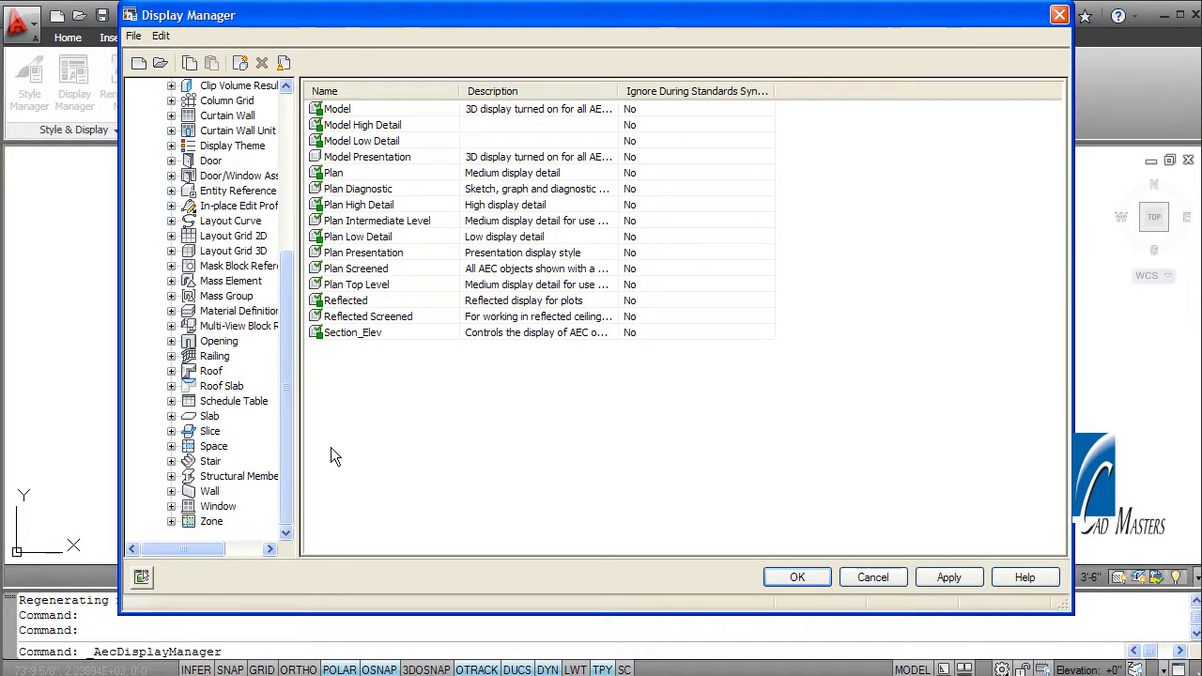
left_click(211, 491)
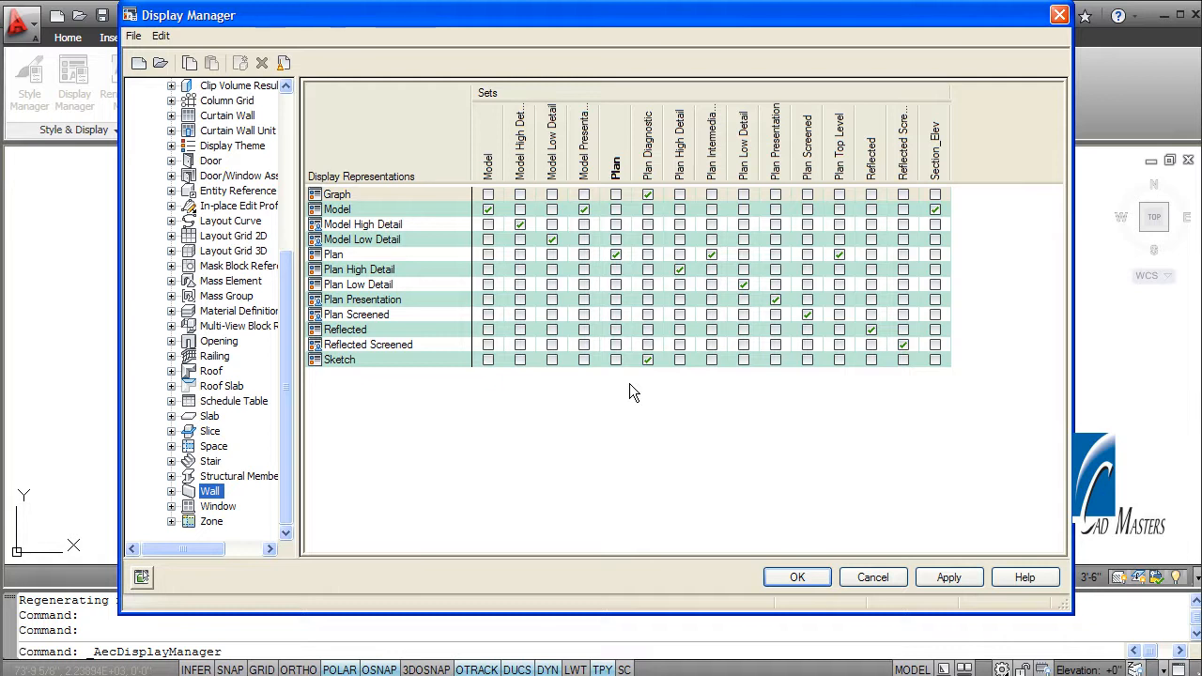
- Expand Wall and view its Model then Graph representation components with layers, colours and linetypes
left_click(172, 491)
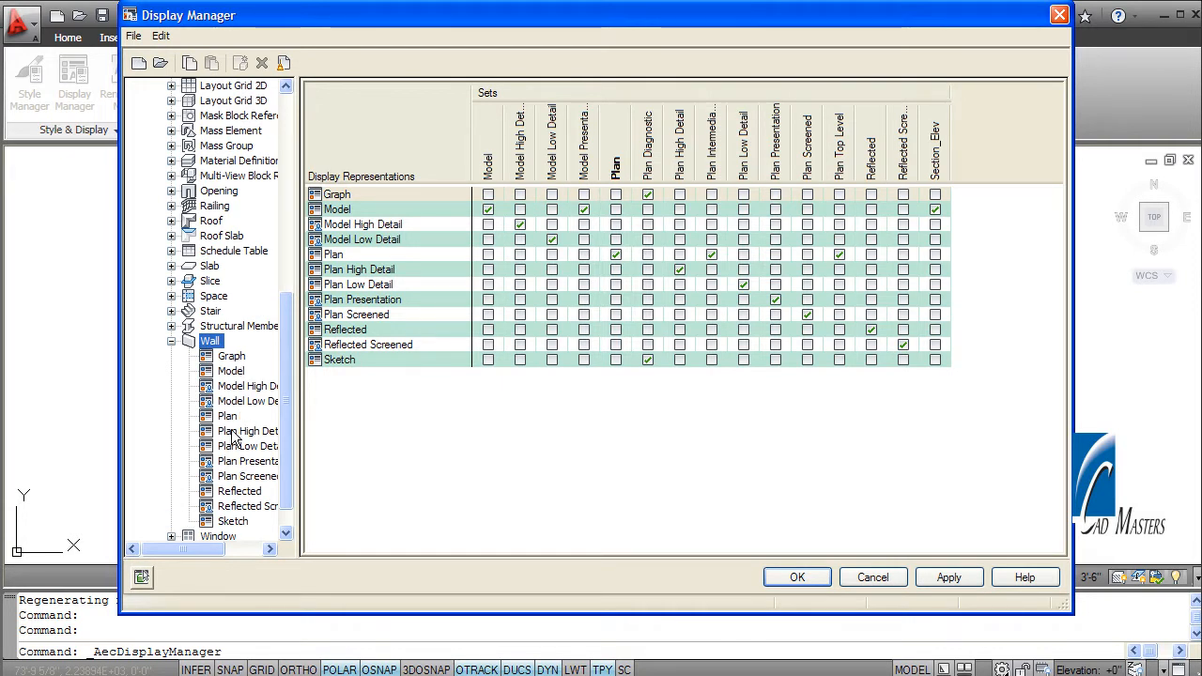
left_click(231, 371)
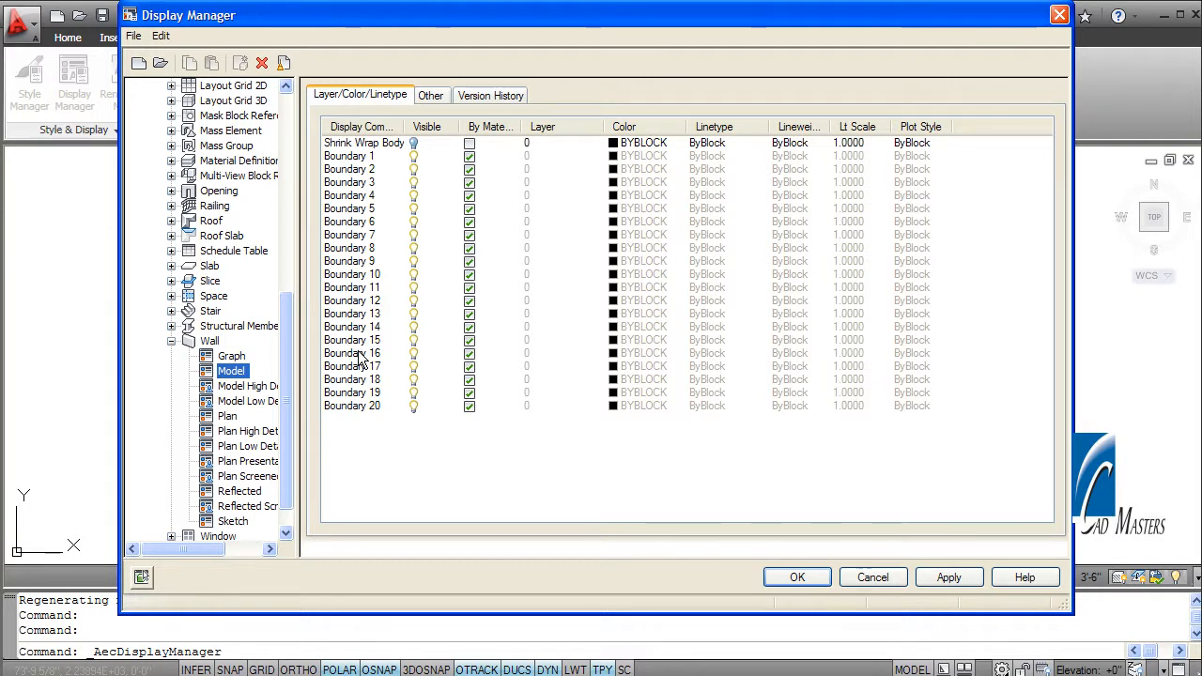
left_click(232, 356)
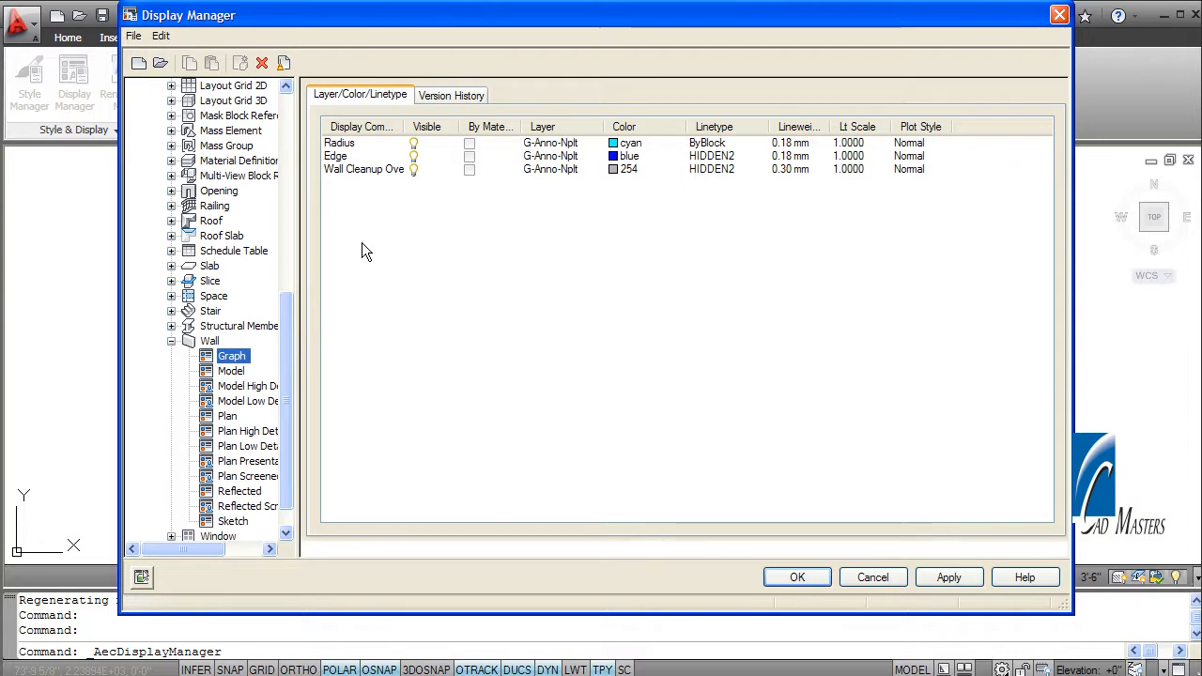
- Copy the wall's Graph representation from its right-click menu
right_click(240, 360)
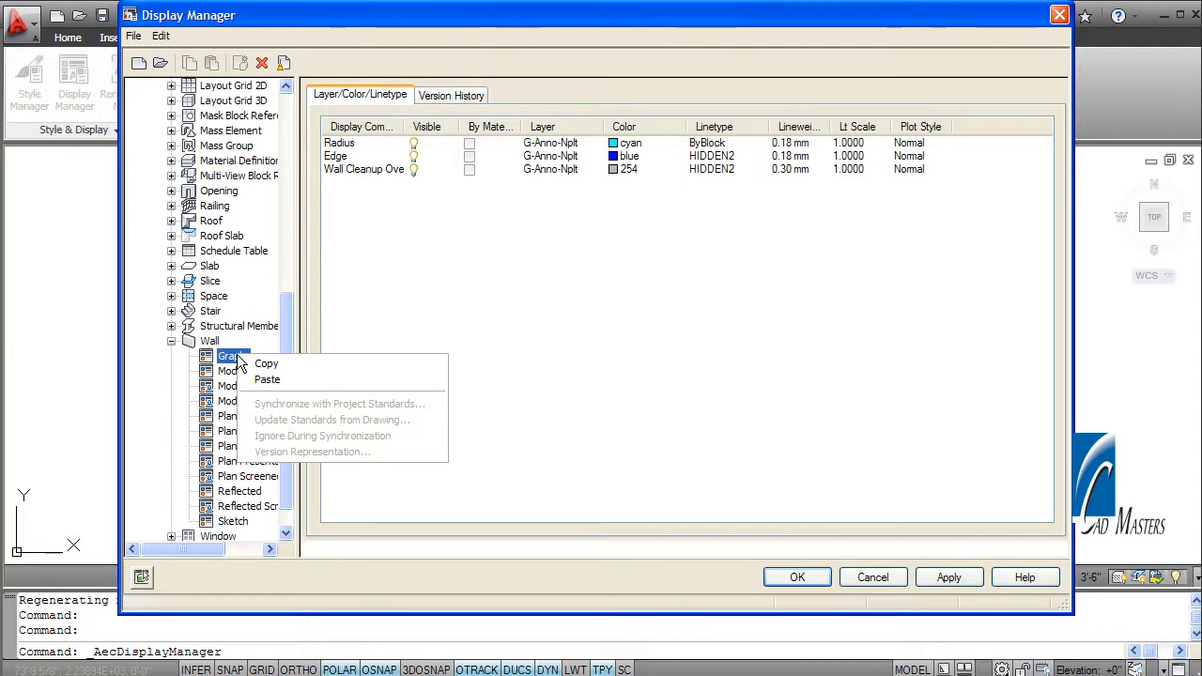
left_click(266, 364)
scroll(225, 282, "up", 10)
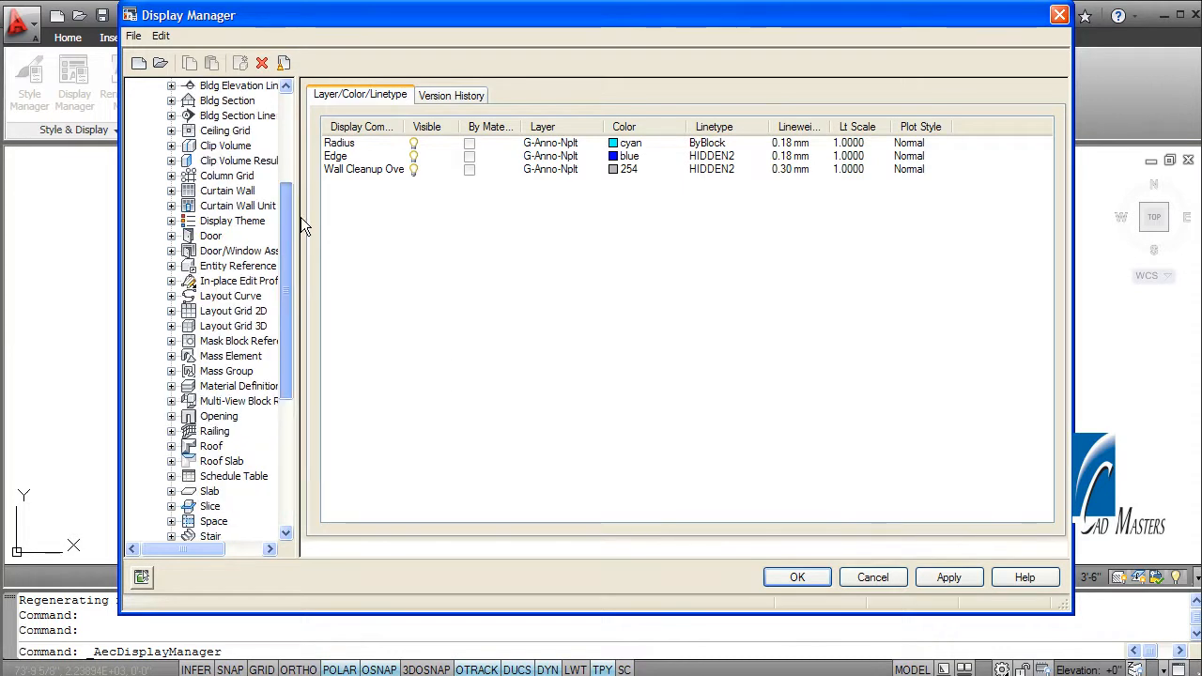
scroll(226, 188, "up", 5)
- Show the objects-by-representations matrix, expand Configurations and bring up its actions menu
left_click(154, 130)
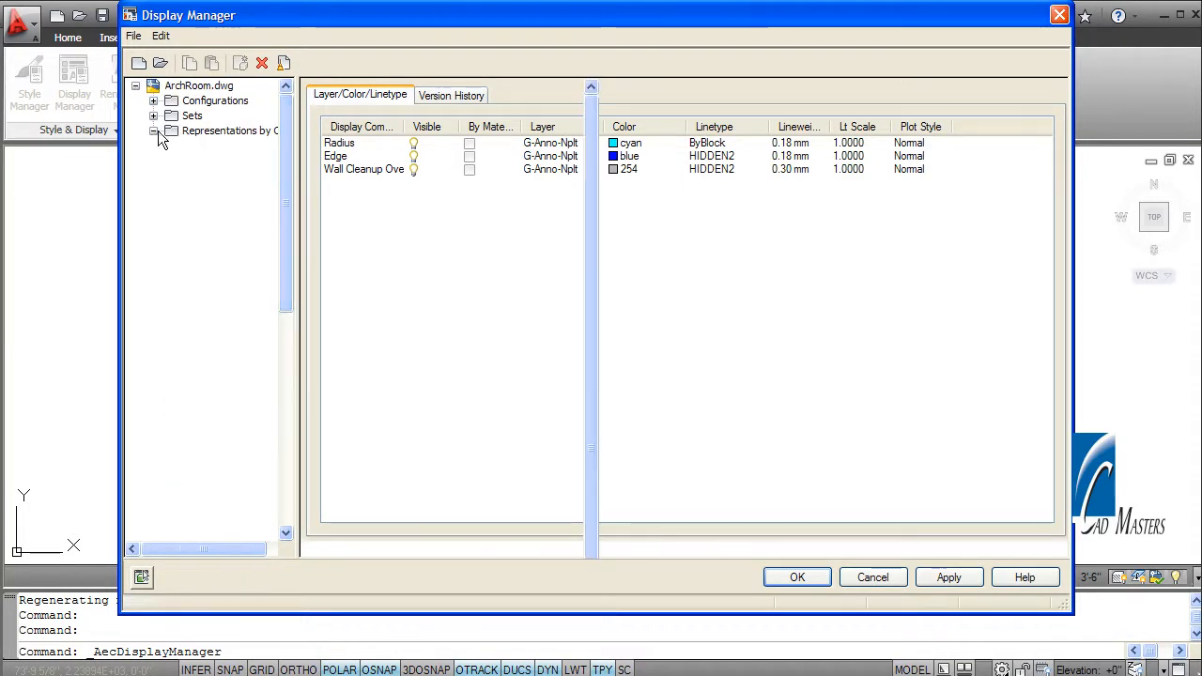
left_click(226, 130)
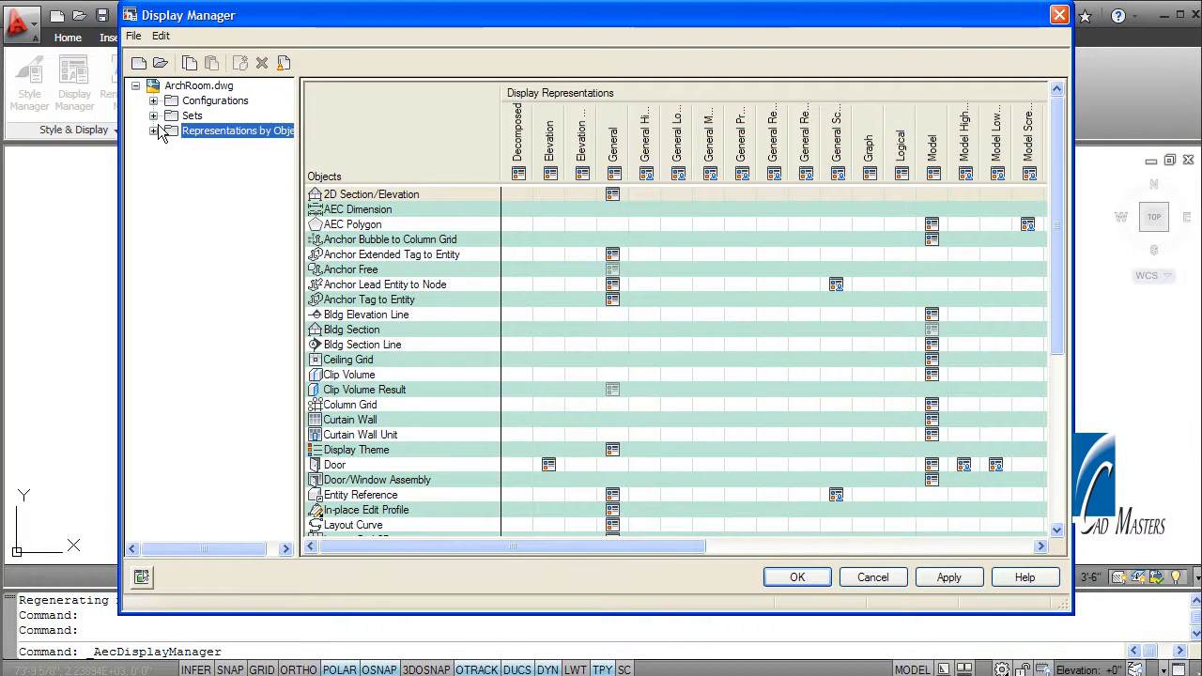
left_click(154, 100)
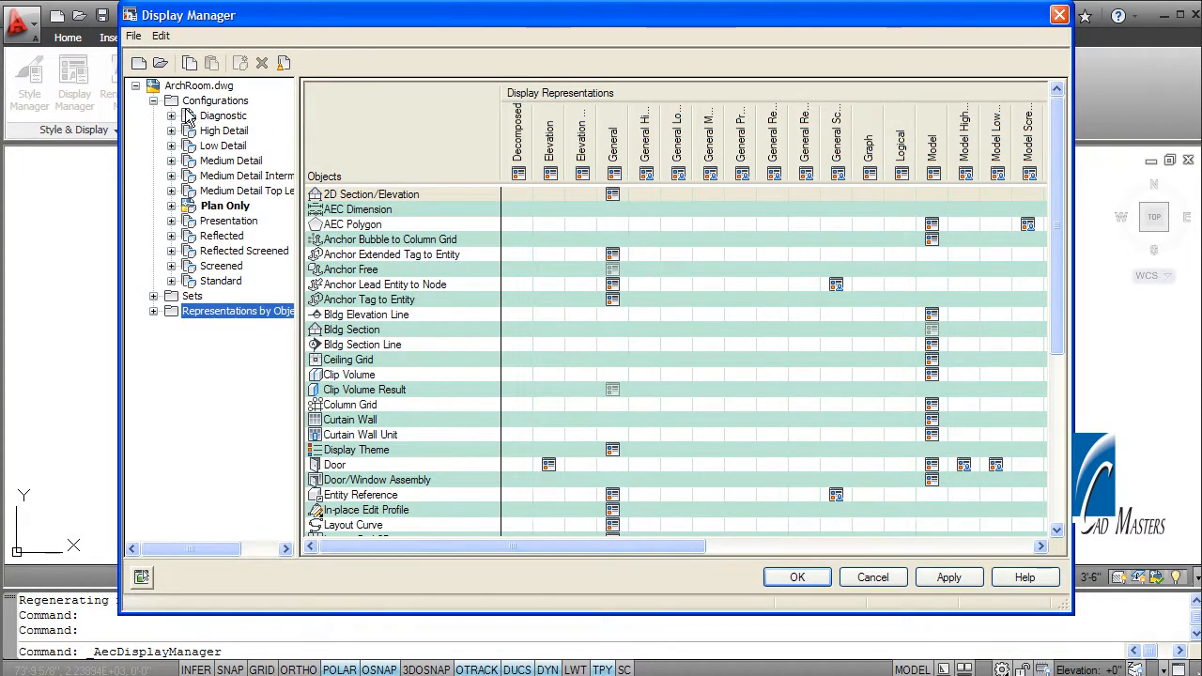
right_click(215, 100)
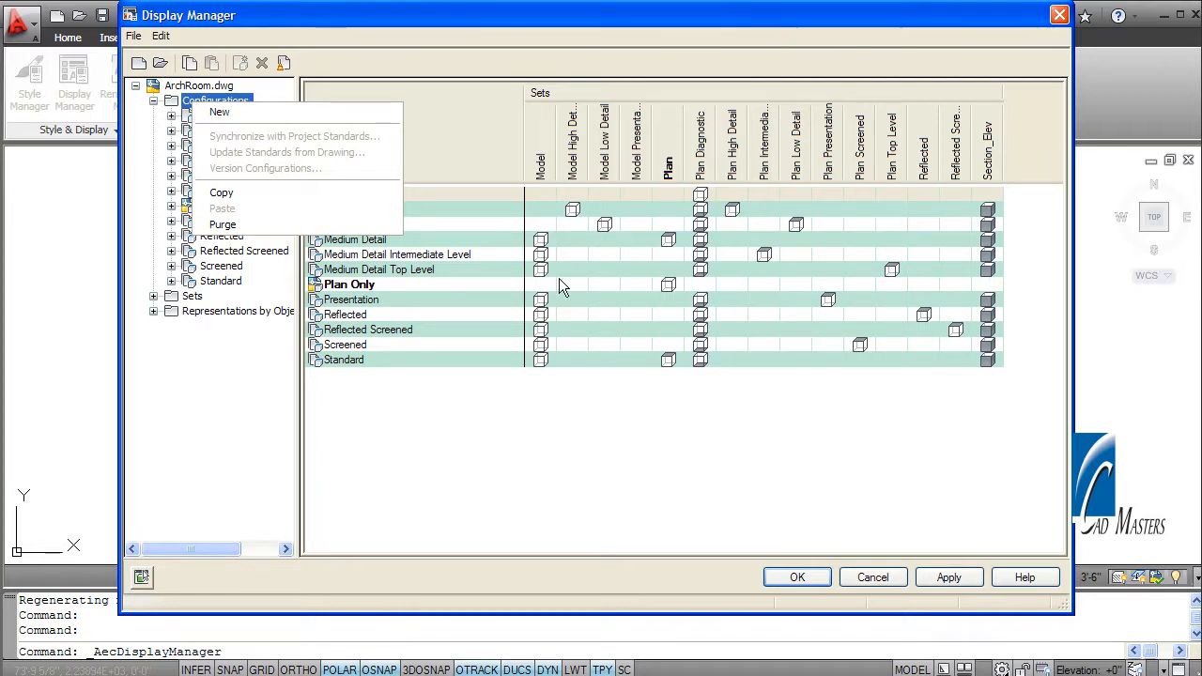
- Close Display Manager with OK and orbit the room plan into a tilted 3D view
left_click(797, 576)
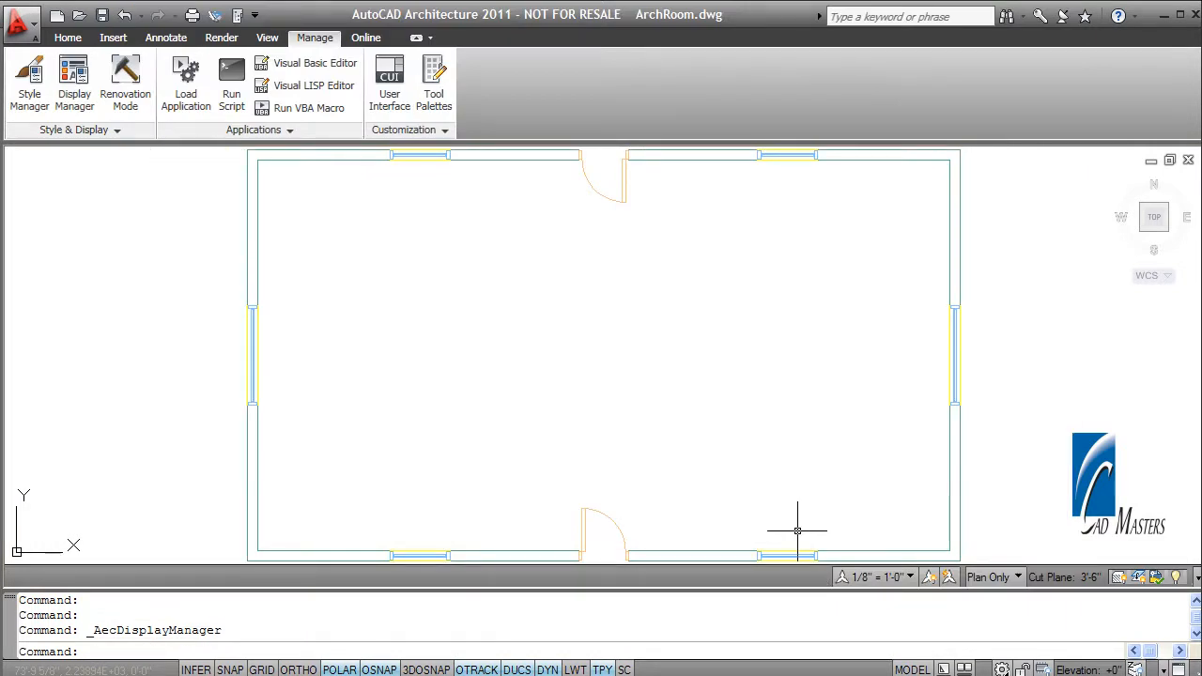
mouse_move(773, 467)
middle_mouse_down("shift")
mouse_move(779, 350)
mouse_move(823, 324)
middle_mouse_up("shift")
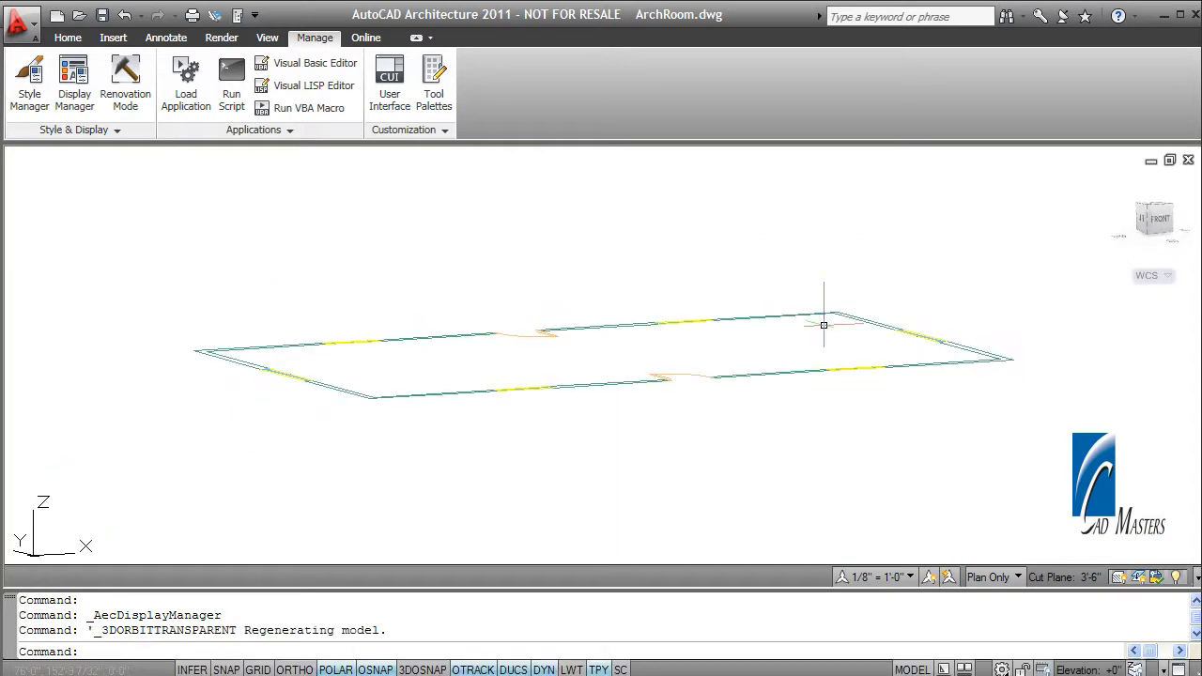